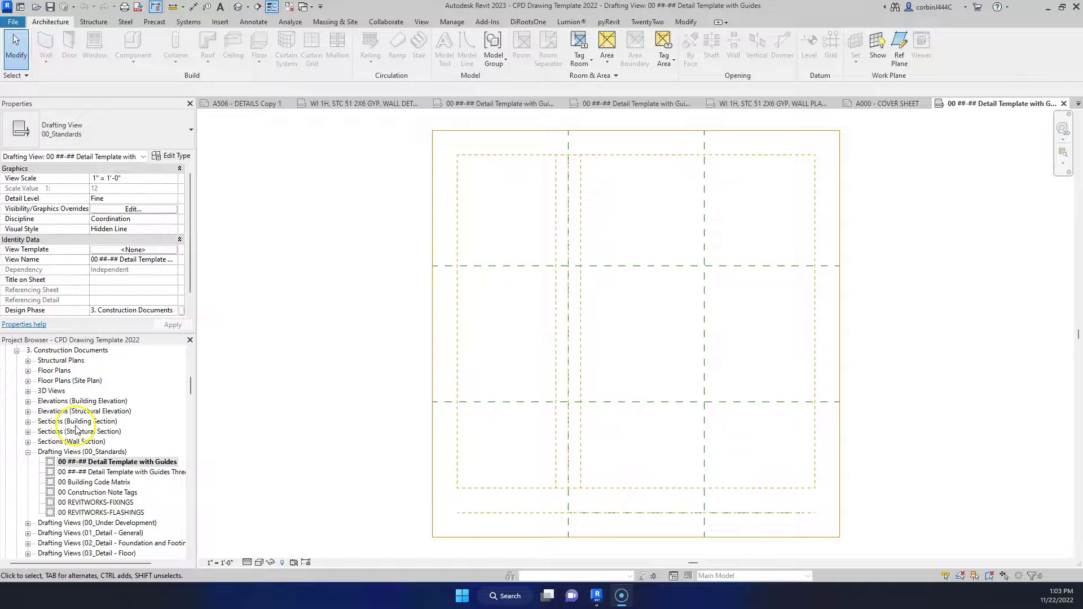
- Create a new drafting view at 1" = 1'-0" scale from the View tab
scroll(72, 444, "down", 2)
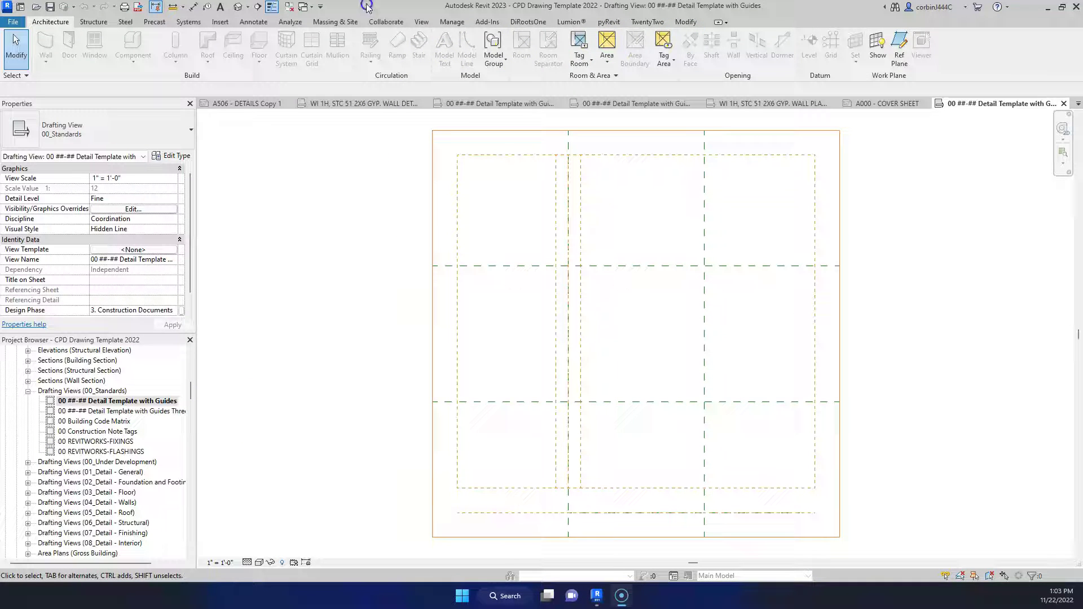
left_click(422, 21)
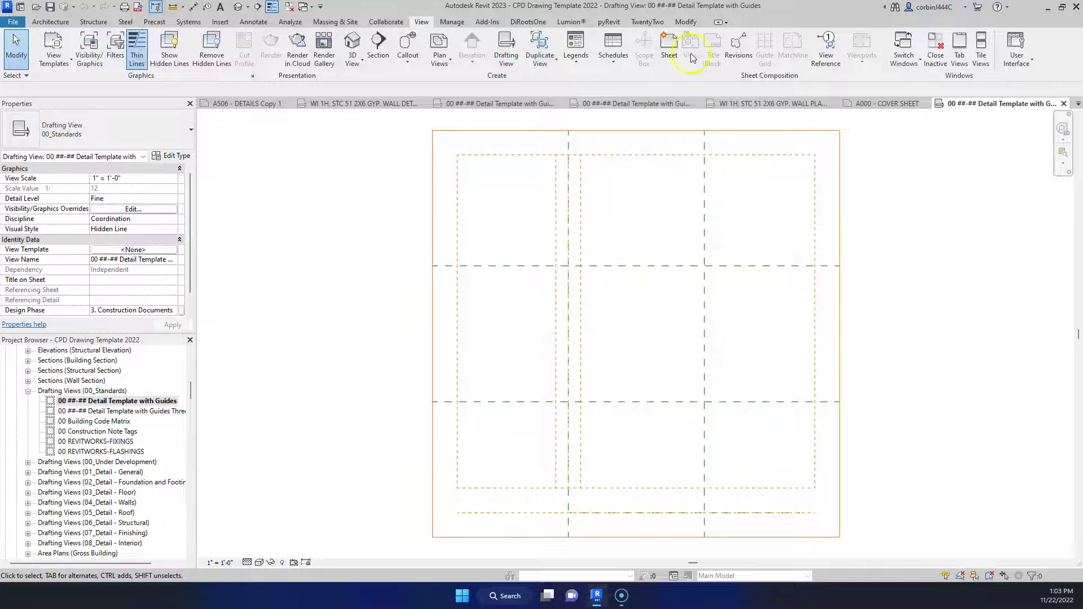
left_click(506, 48)
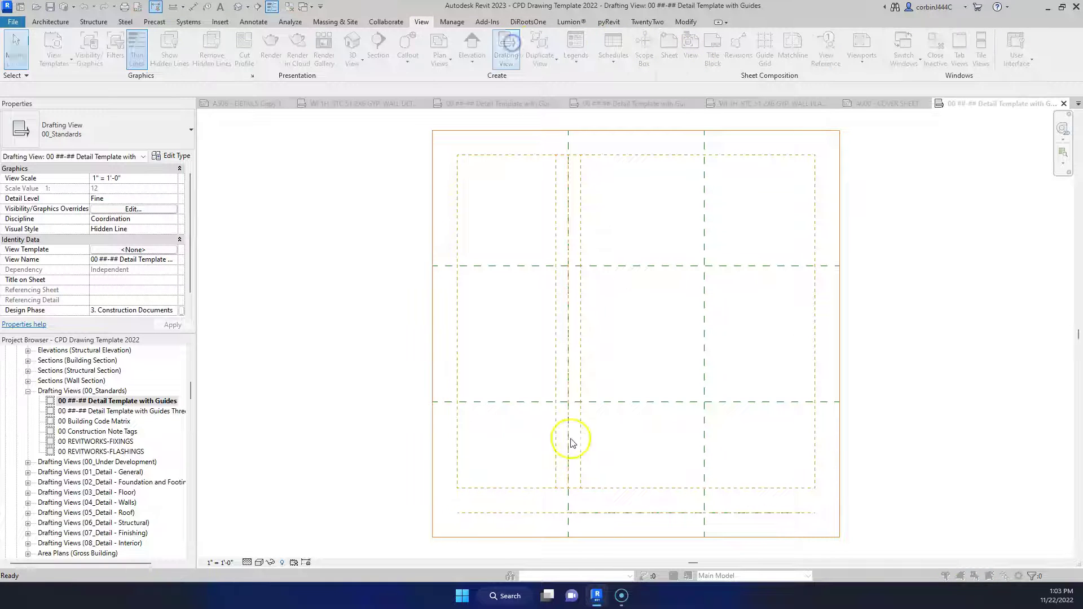
left_click(527, 287)
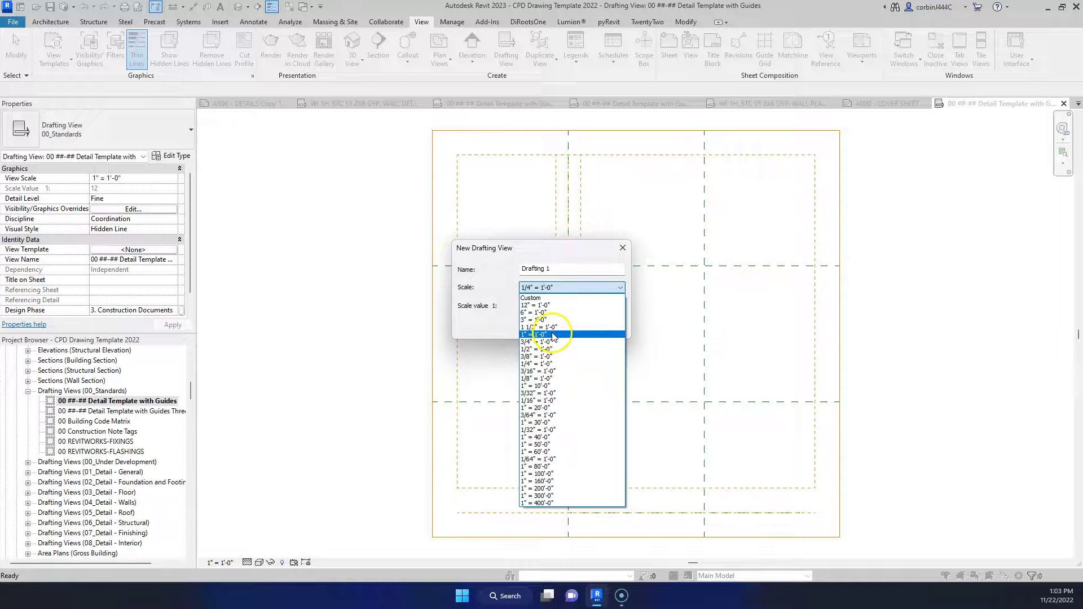
left_click(552, 335)
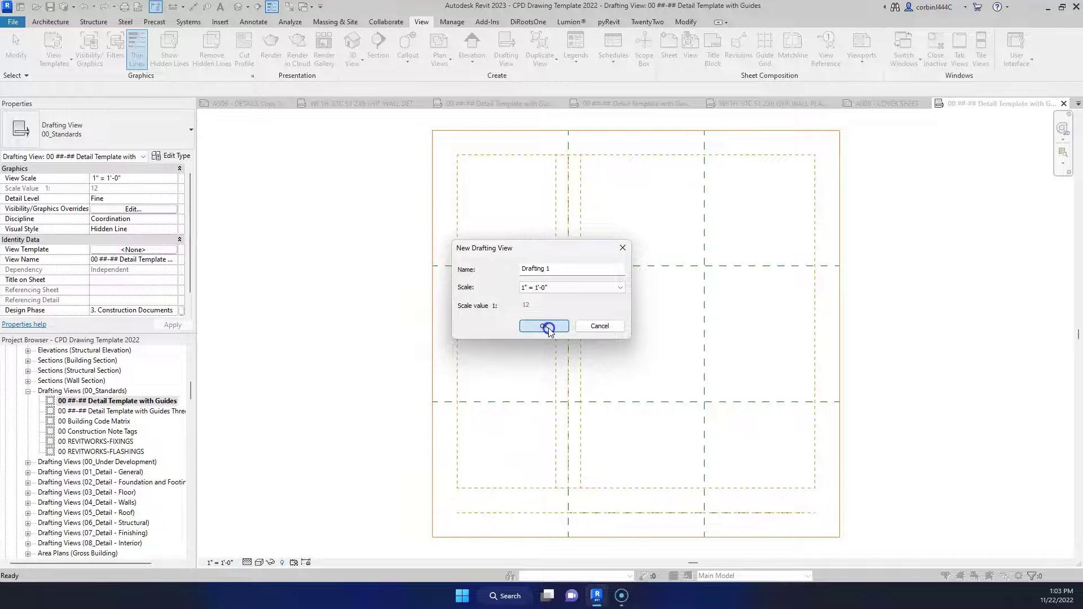
left_click(546, 326)
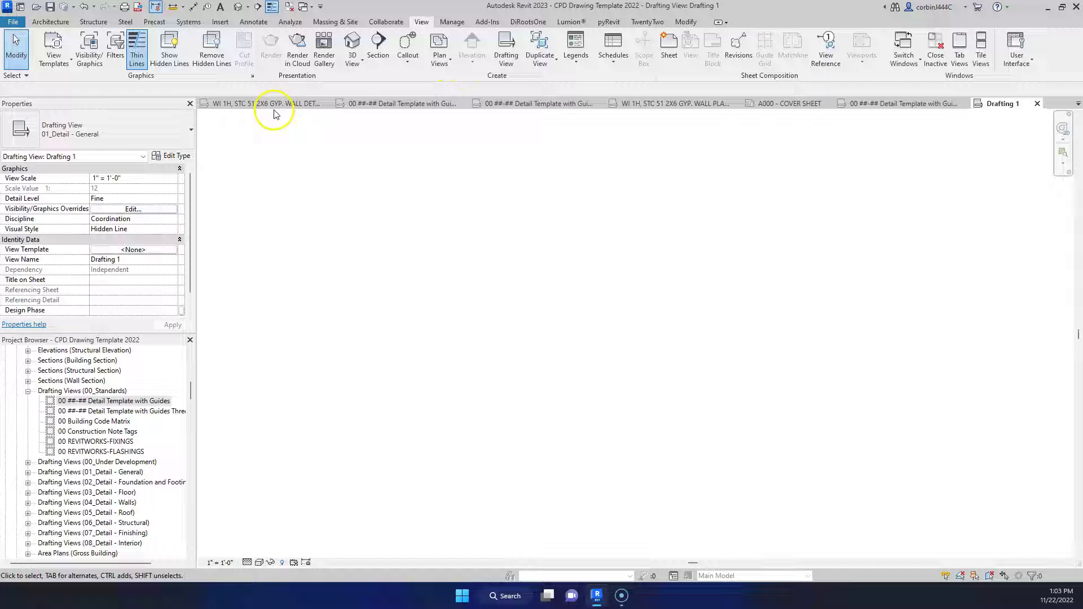
- Copy the view name of the wall detail viewport on sheet A506
left_click(326, 105)
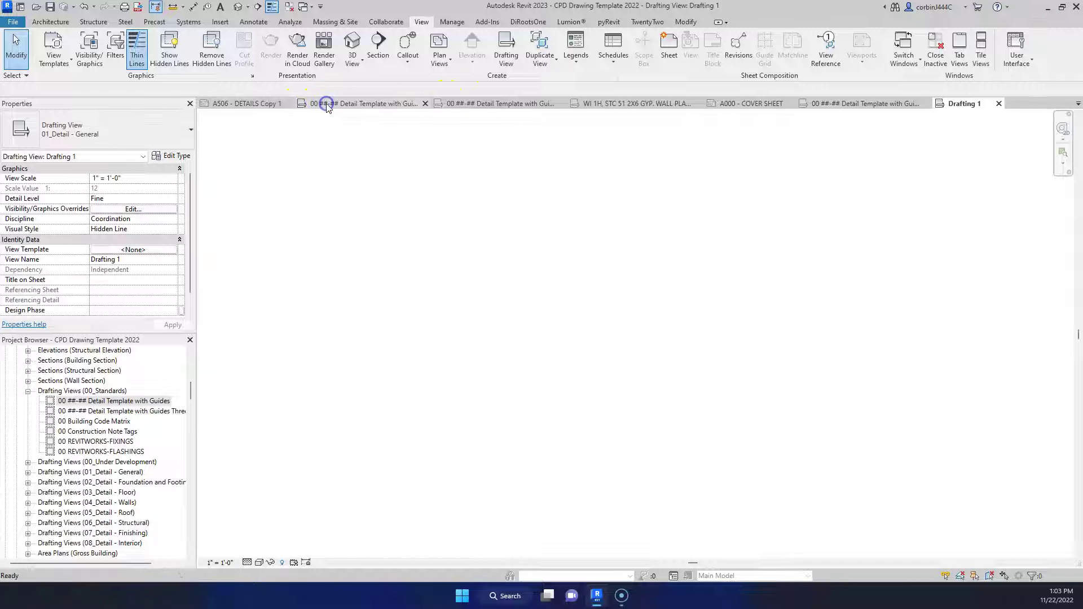
left_click(278, 105)
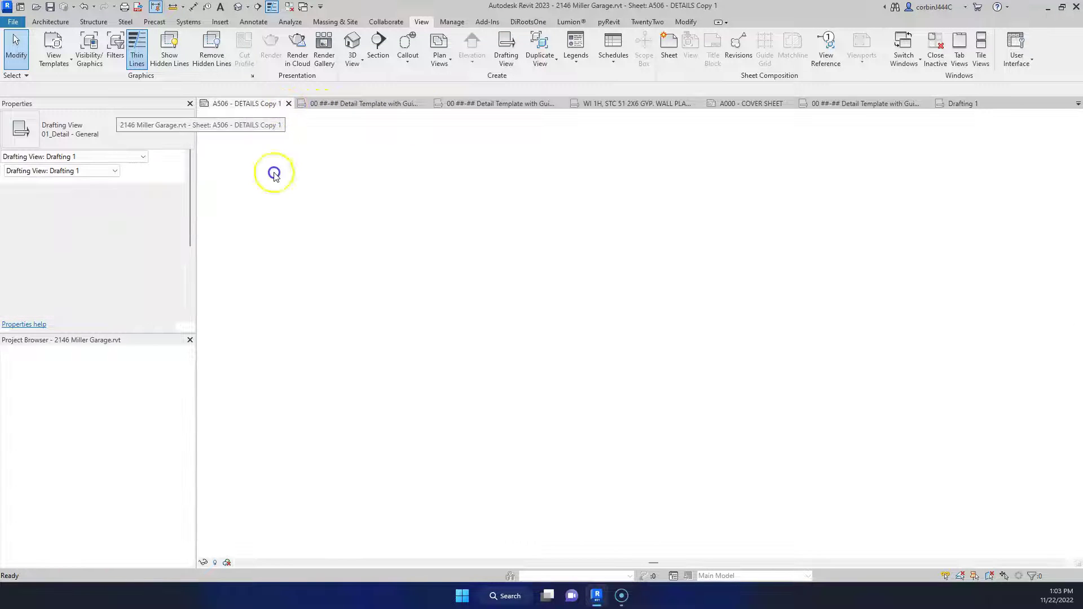
left_click(326, 259)
scroll(326, 265, "up", 3)
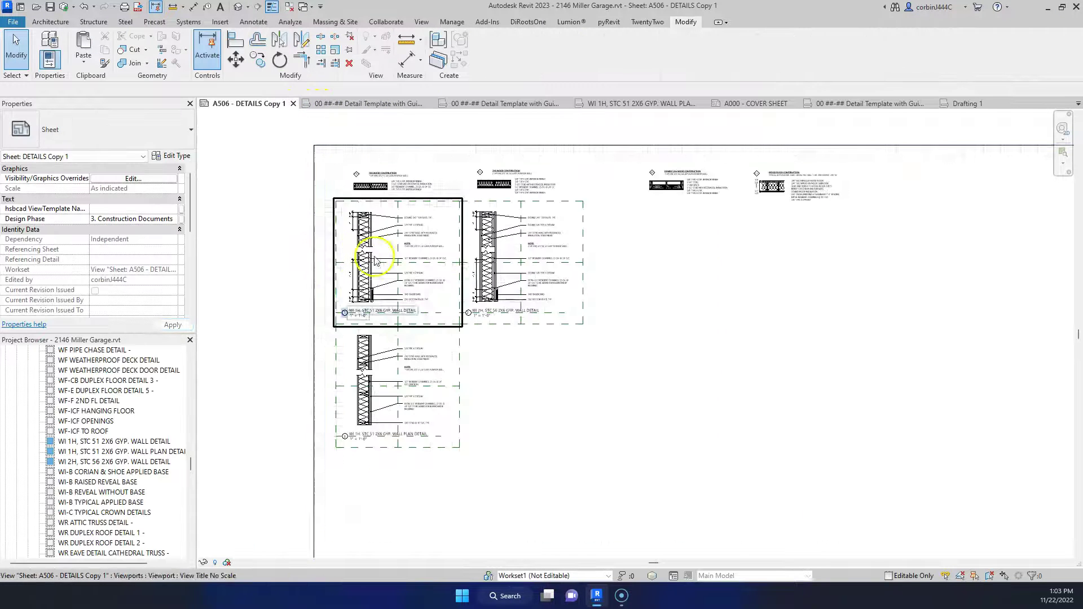
double_click(326, 277)
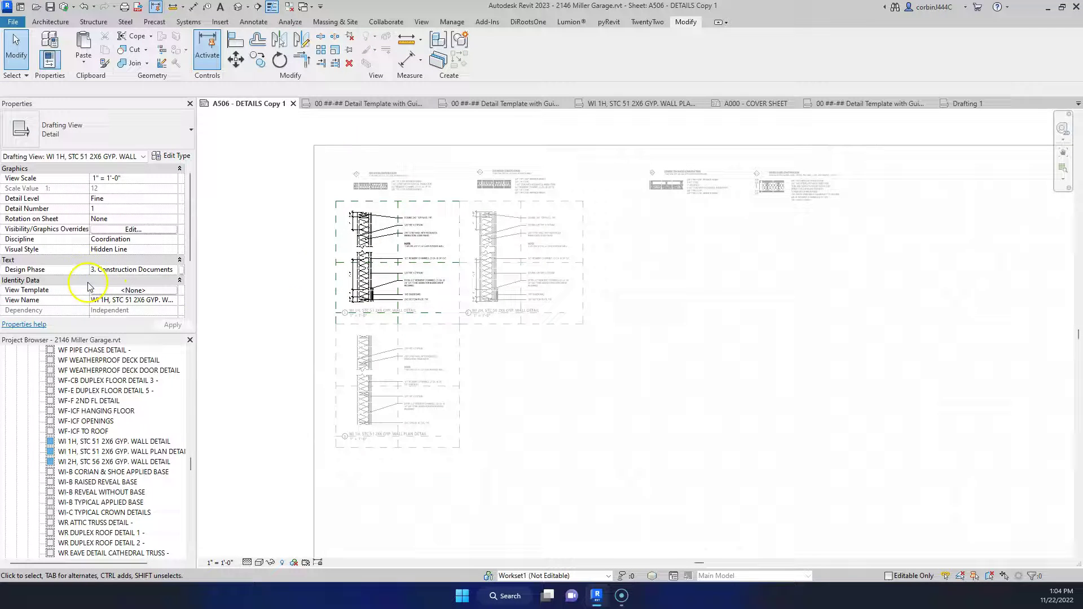
left_click(144, 303)
key("ctrl+c")
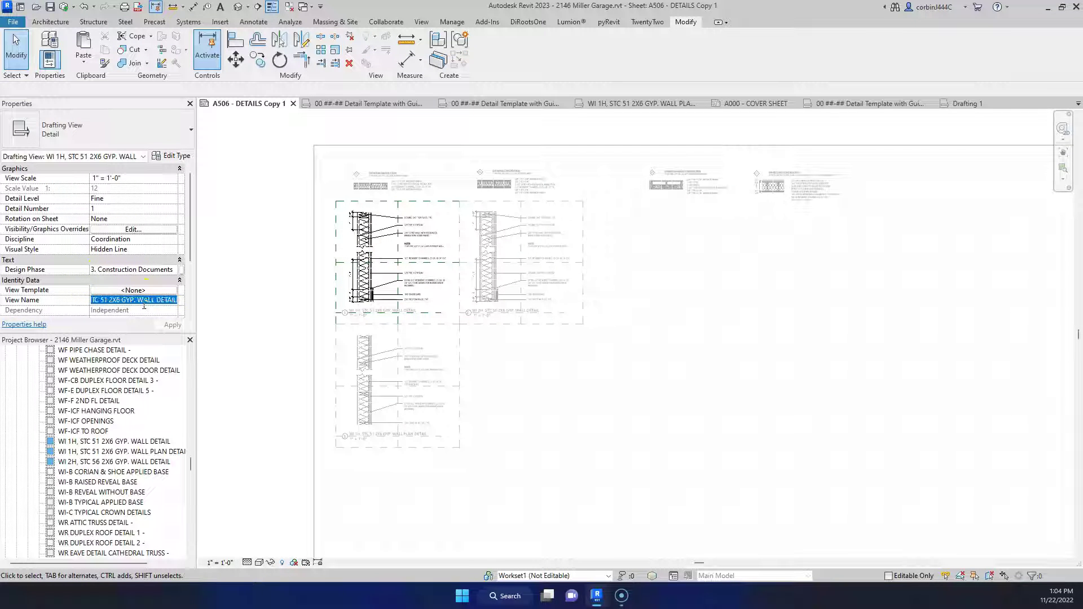
- Paste it as Drafting 1's View Name, 'WI 1H, STC 51 2X6 GYP. WALL DETAIL', and apply
left_click(953, 105)
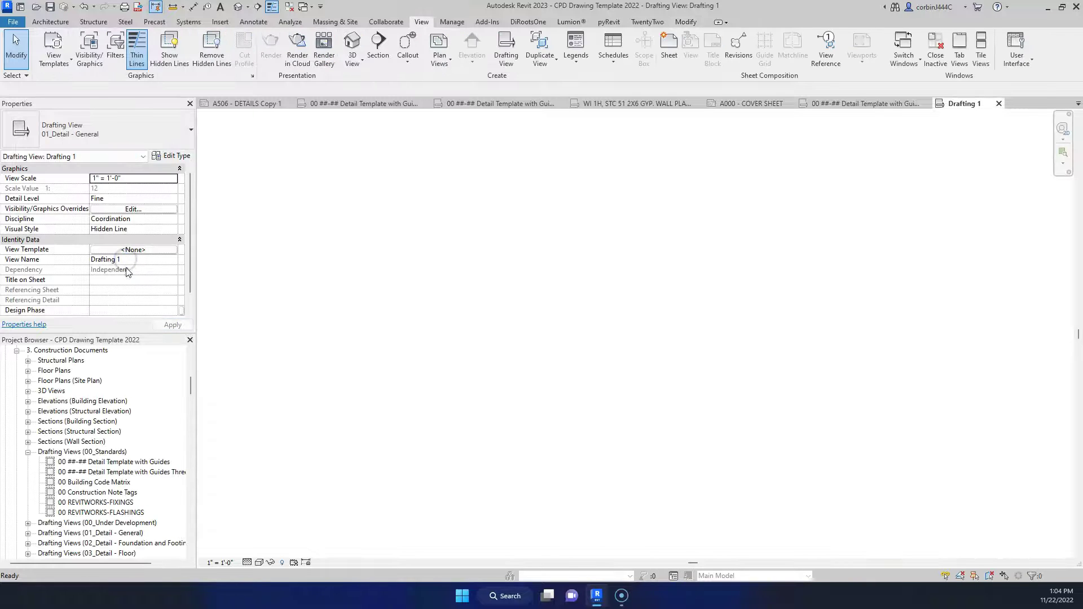
left_click(135, 258)
key("ctrl+v")
left_click(172, 325)
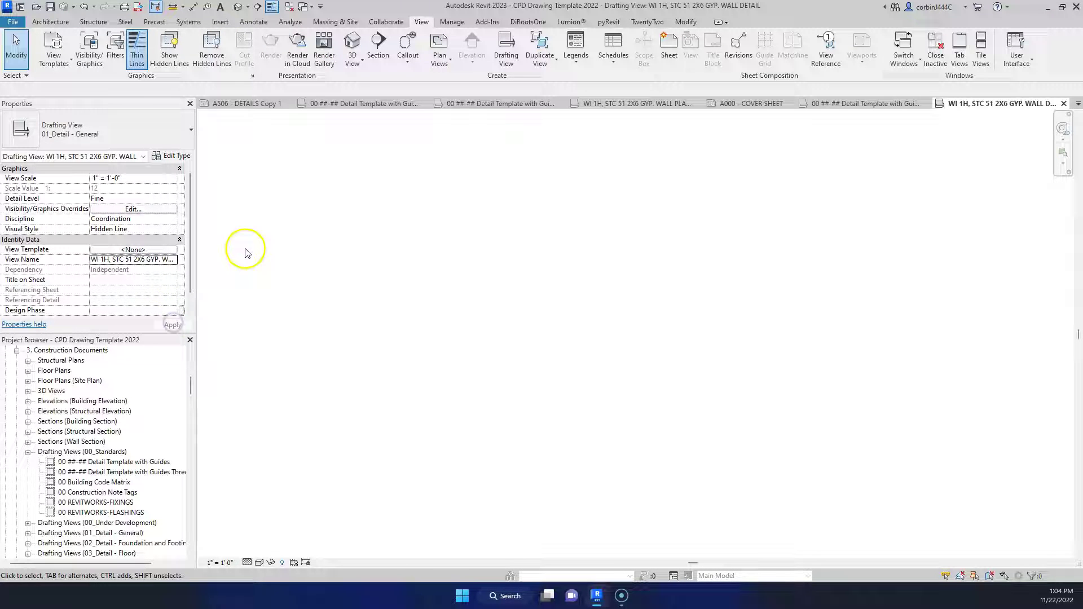
- Copy all elements of the upper-left wall detail on sheet A506, with hidden elements revealed
left_click(272, 105)
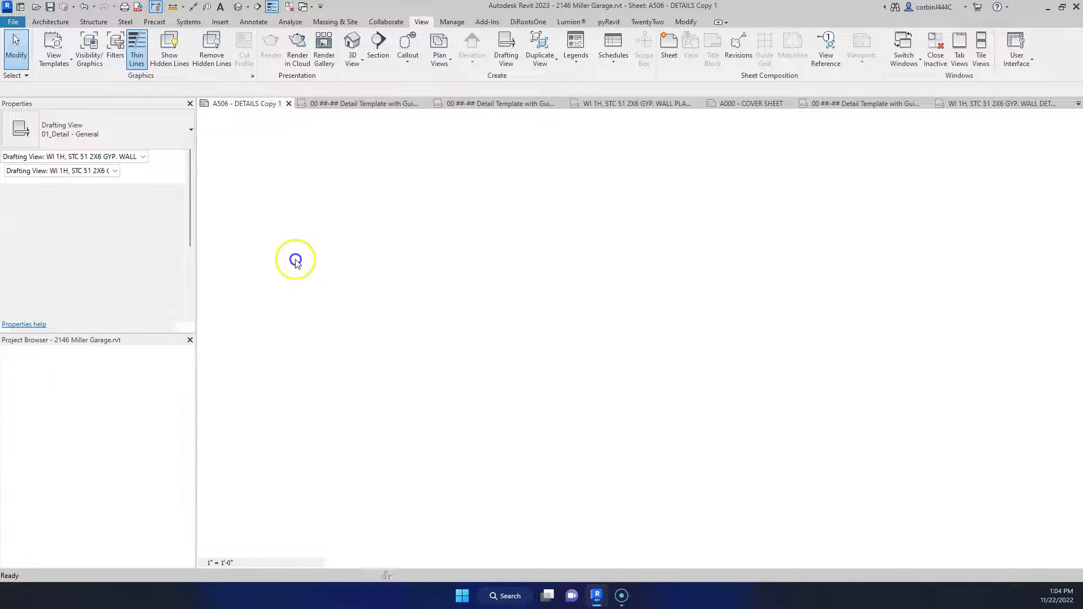
left_click(344, 390)
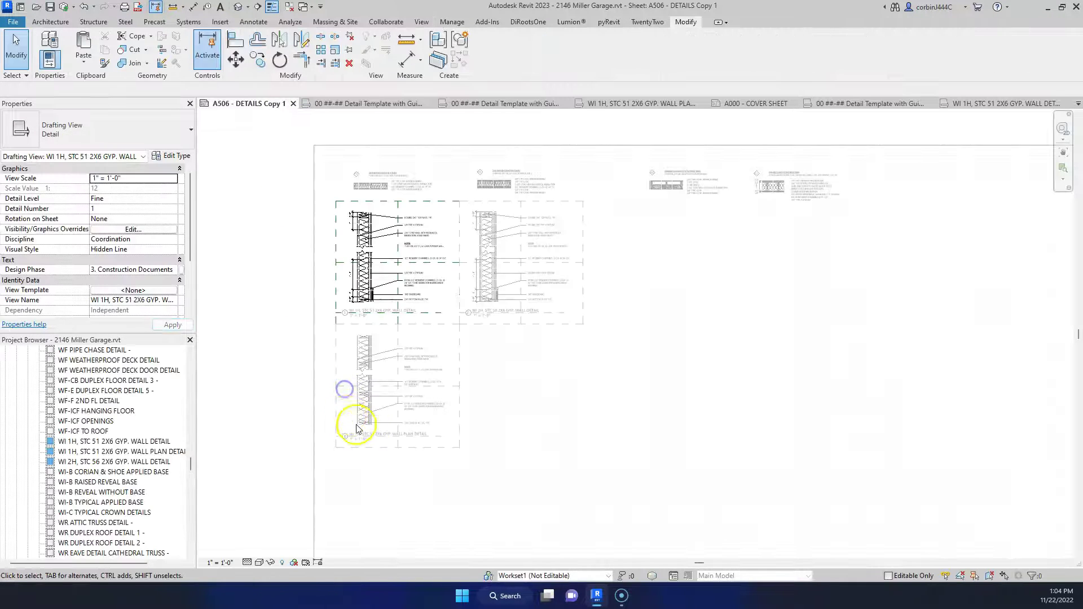
left_click(282, 563)
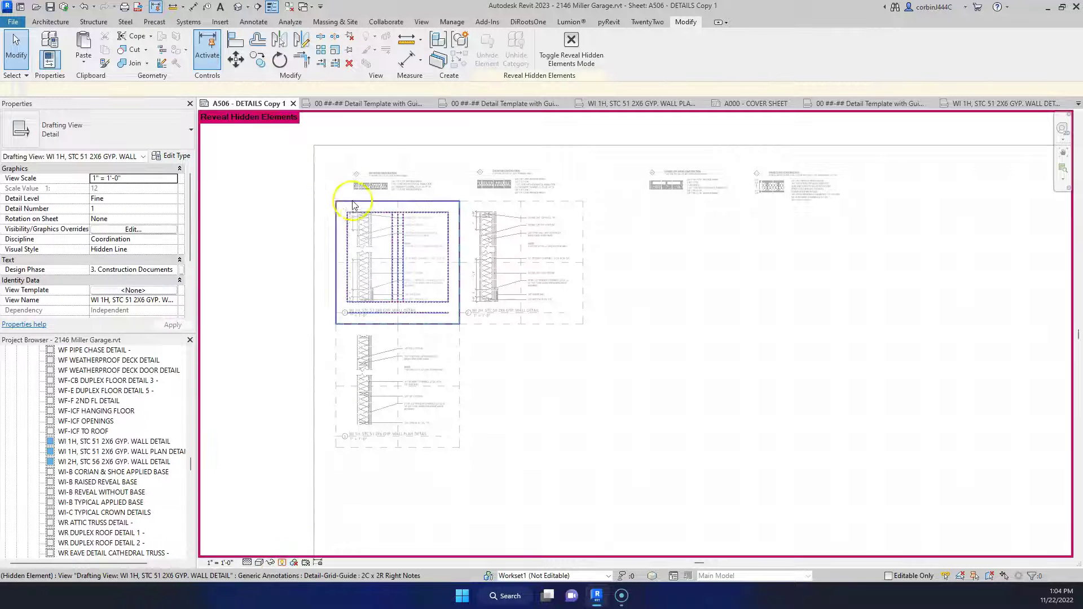
left_click_drag(297, 164, 526, 388)
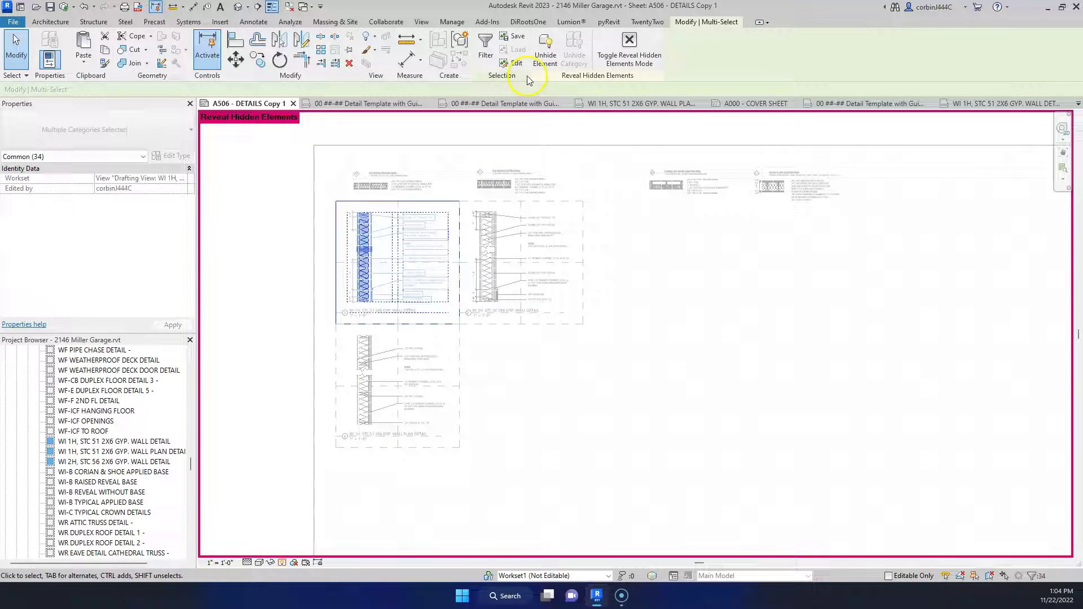
left_click(106, 58)
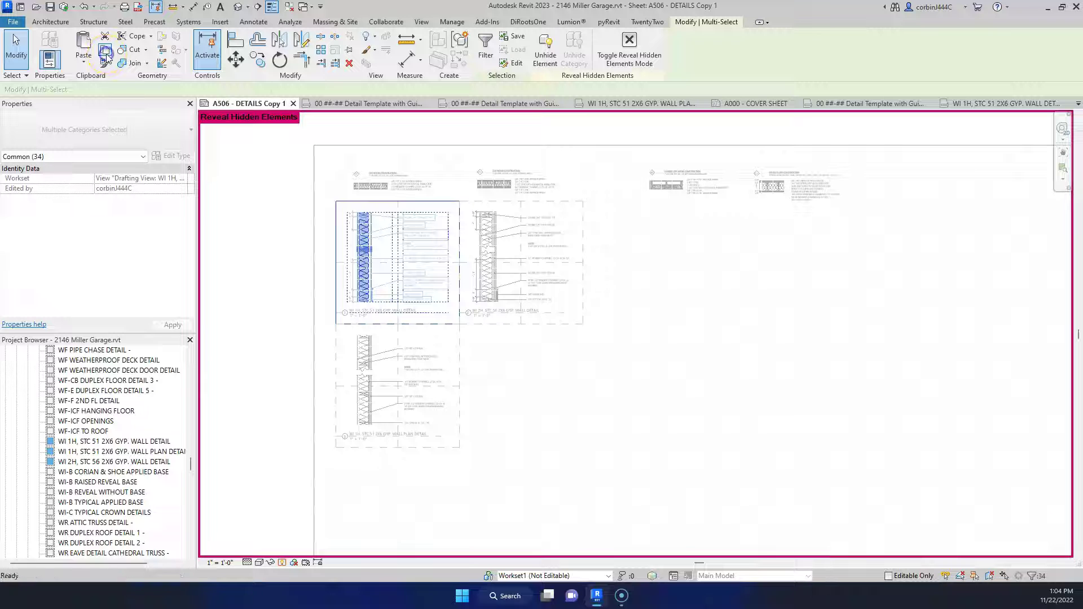
- Paste the detail aligned to the current view into the WALL DETAIL drafting view, then close it
left_click(991, 108)
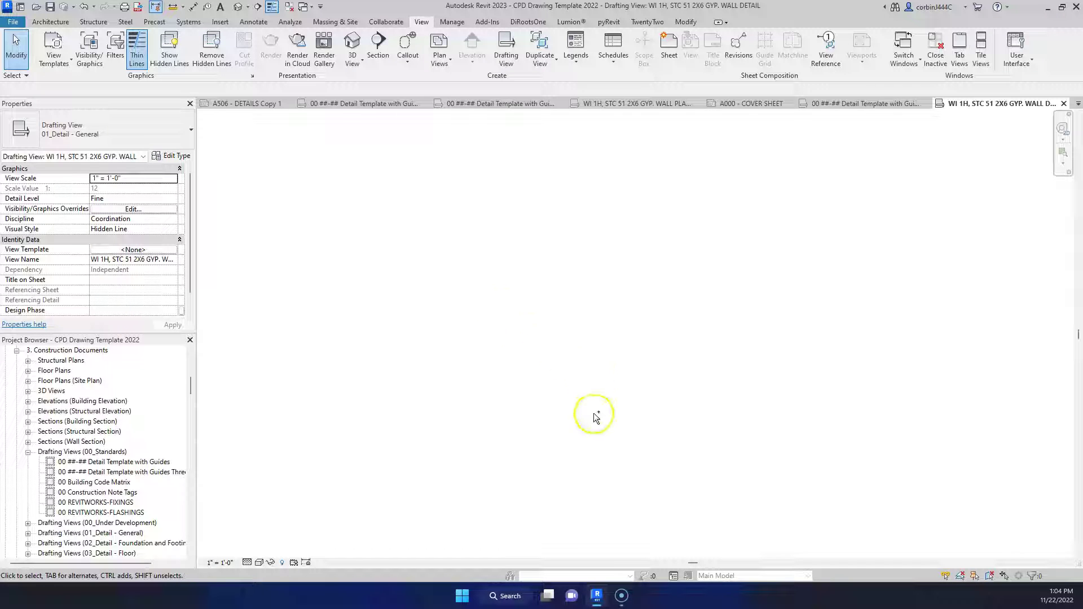
left_click(686, 22)
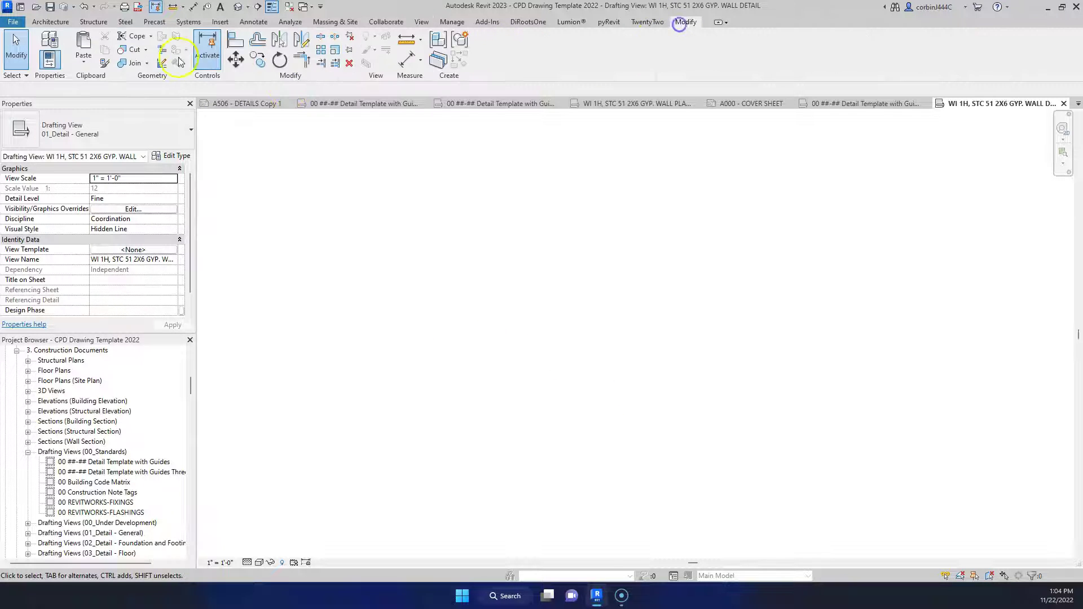
left_click(79, 62)
left_click(68, 147)
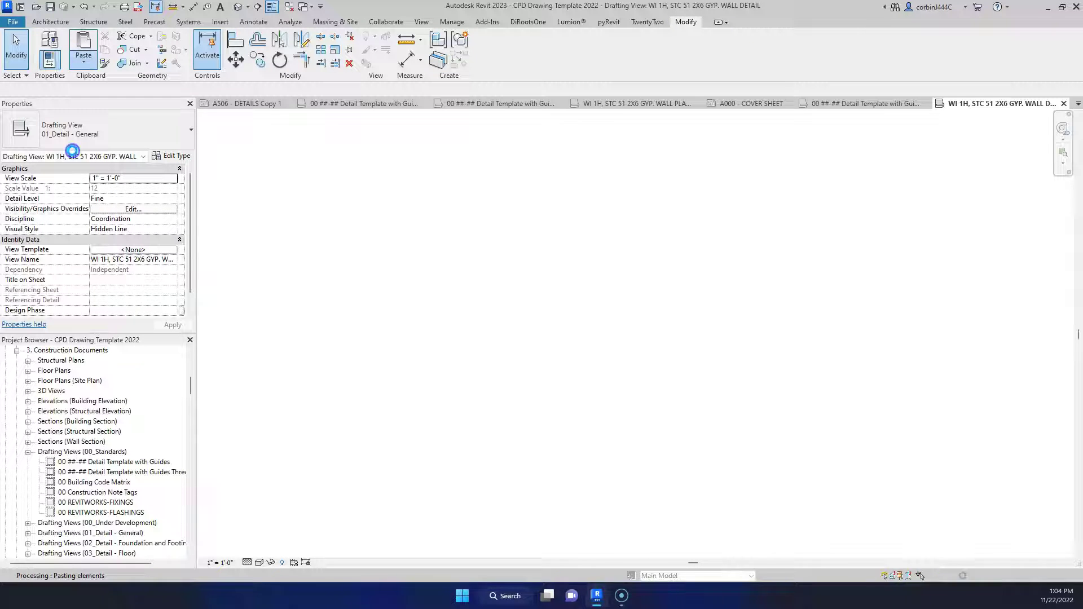
left_click(615, 330)
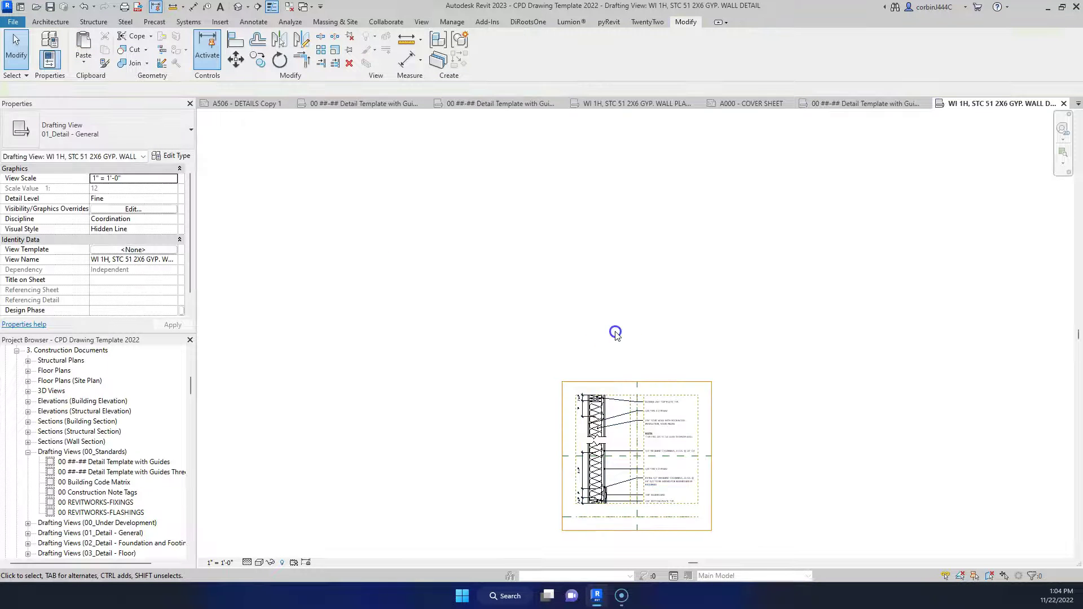
left_click(1066, 103)
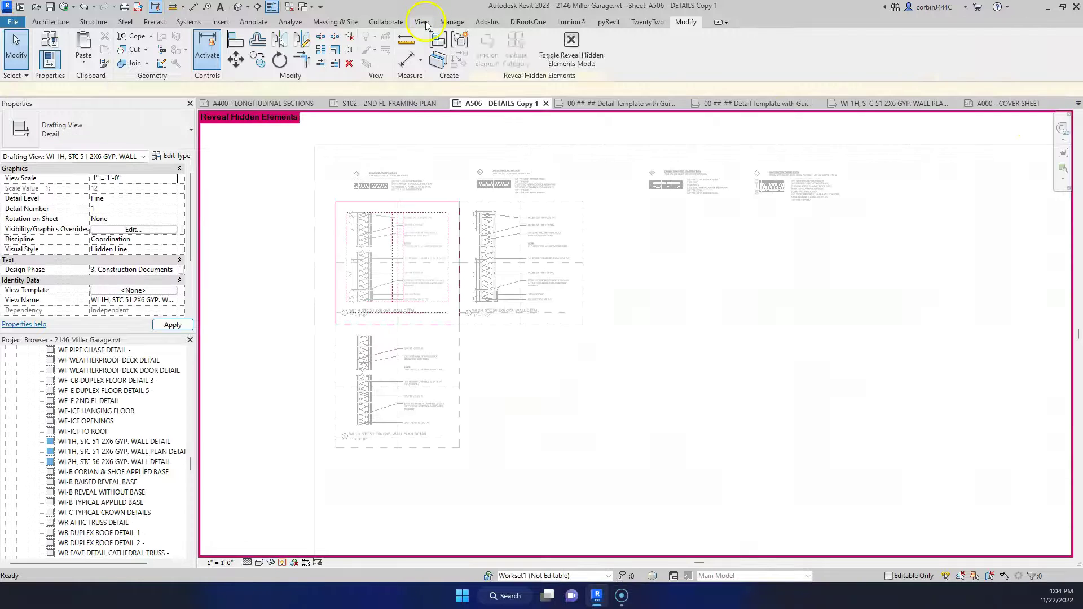
- In the CPD Drawing Template, create a new Drafting 1 view with default 1" = 1'-0" scale
left_click(422, 22)
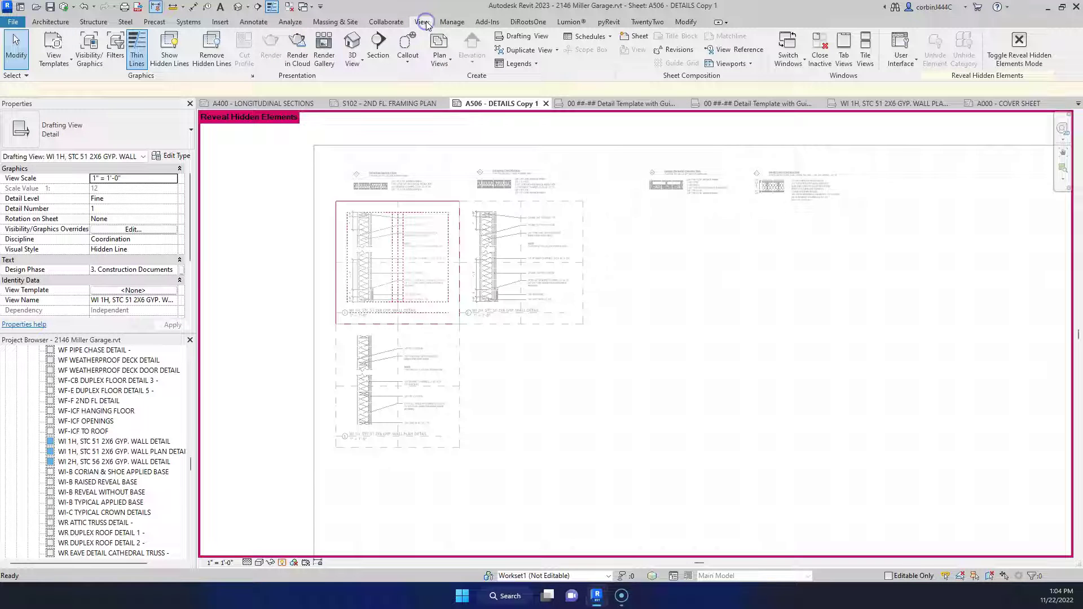
left_click(507, 38)
key("Escape")
left_click(1010, 103)
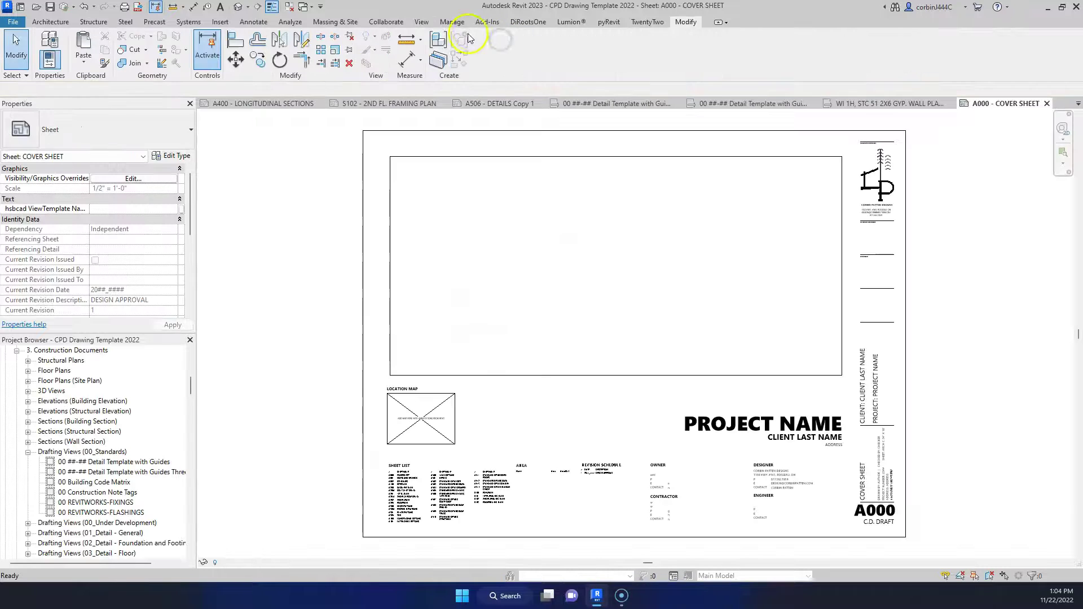
left_click(420, 22)
left_click(495, 54)
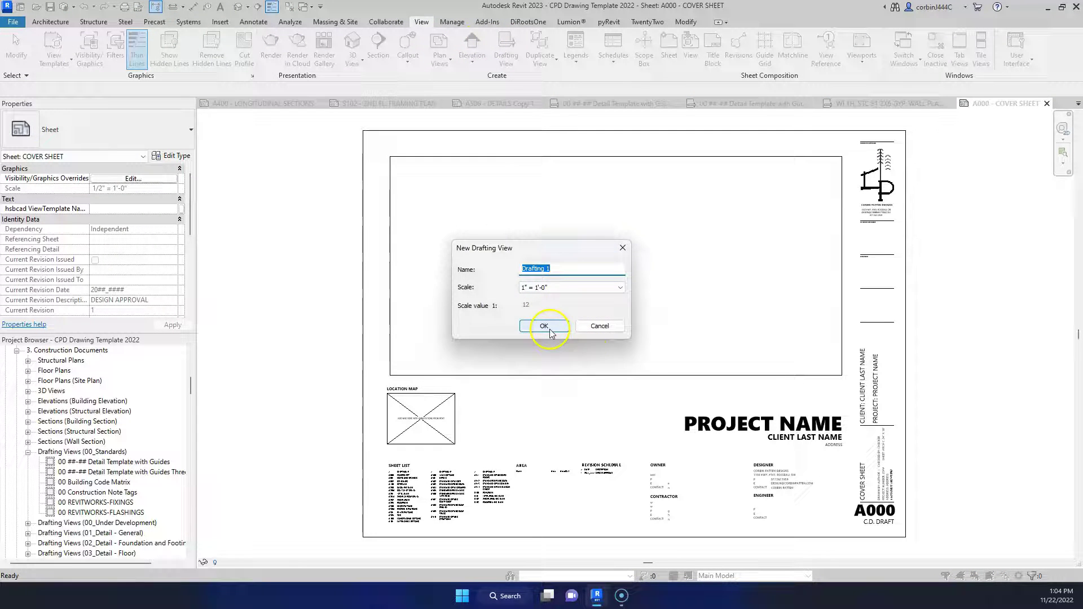
left_click(550, 332)
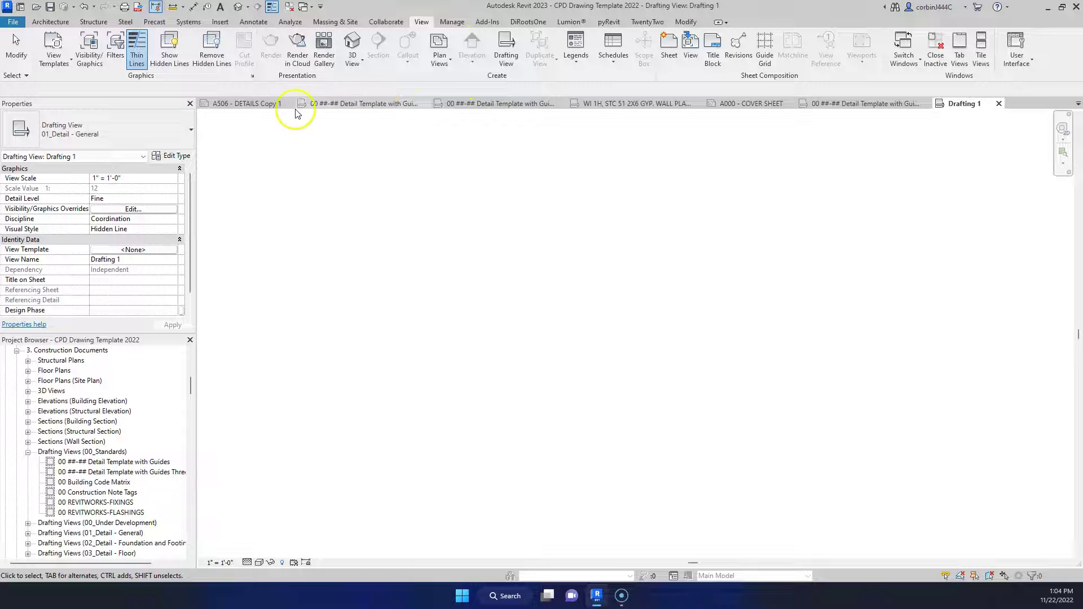
- Window-select and copy the 26 elements of A506's bottom wall plan detail, then return to Drafting 1
left_click(266, 107)
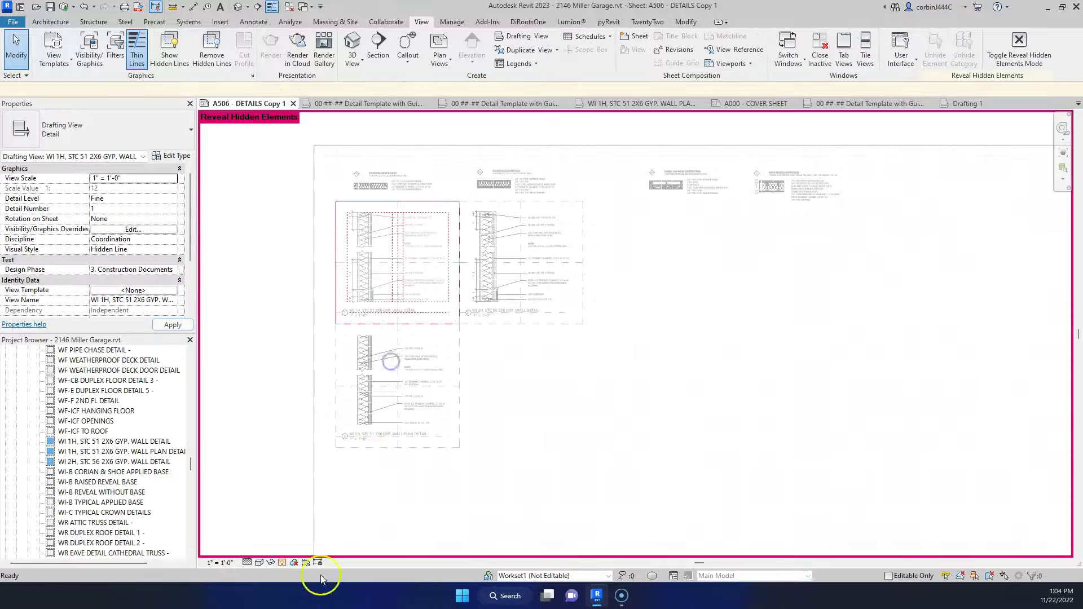
left_click(282, 563)
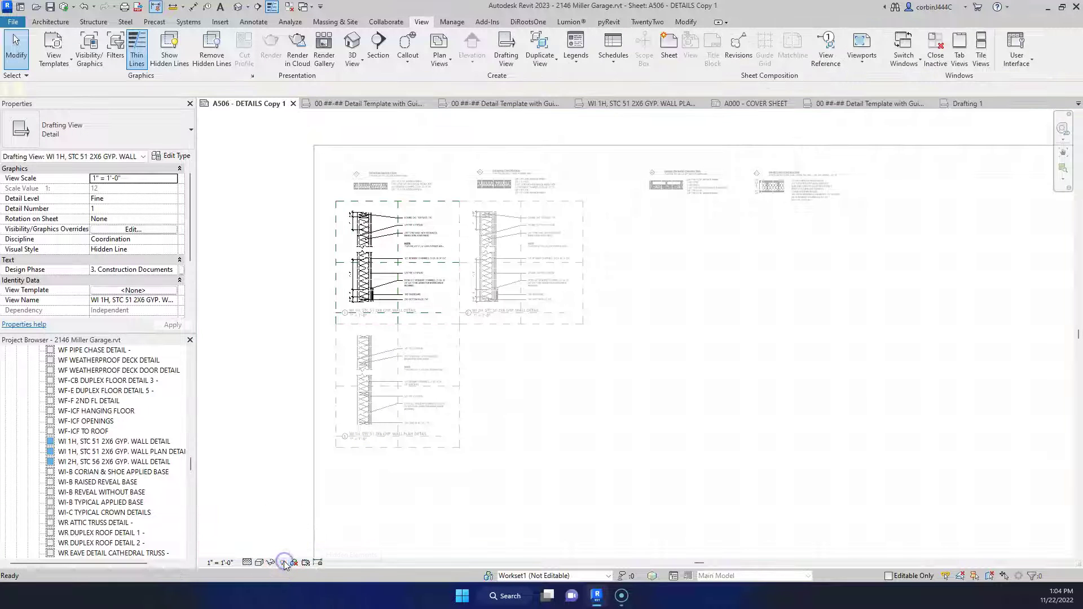
double_click(383, 390)
scroll(365, 460, "up", 2)
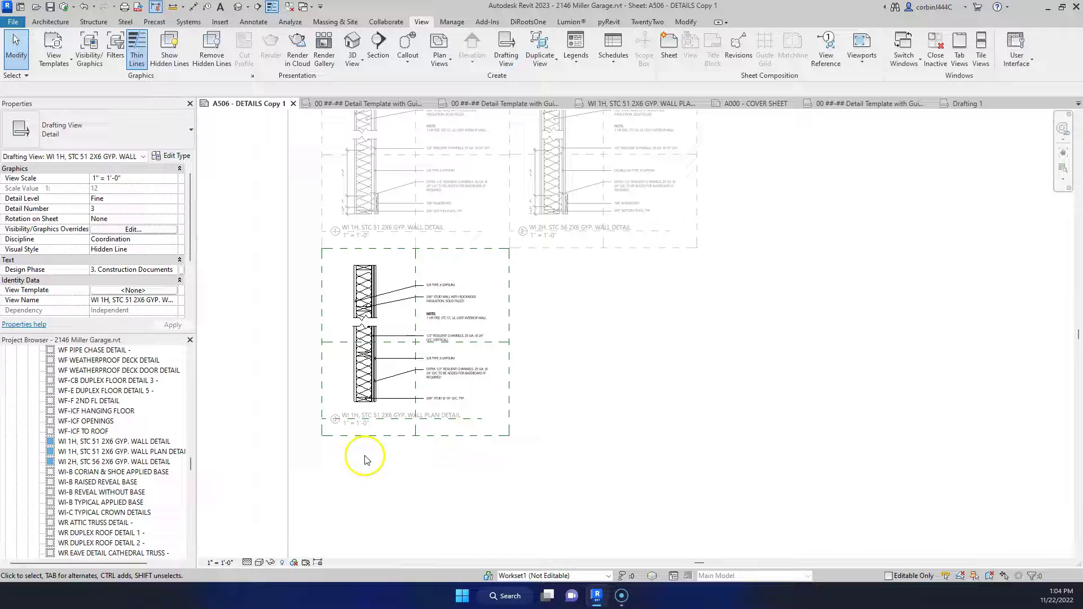
left_click(282, 563)
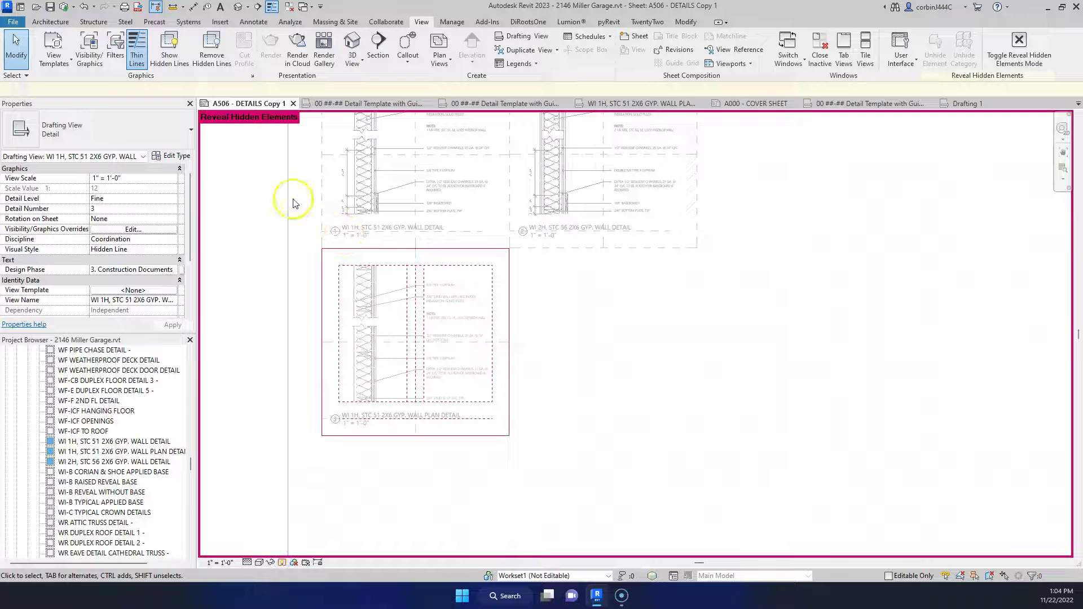
left_click_drag(290, 202, 578, 524)
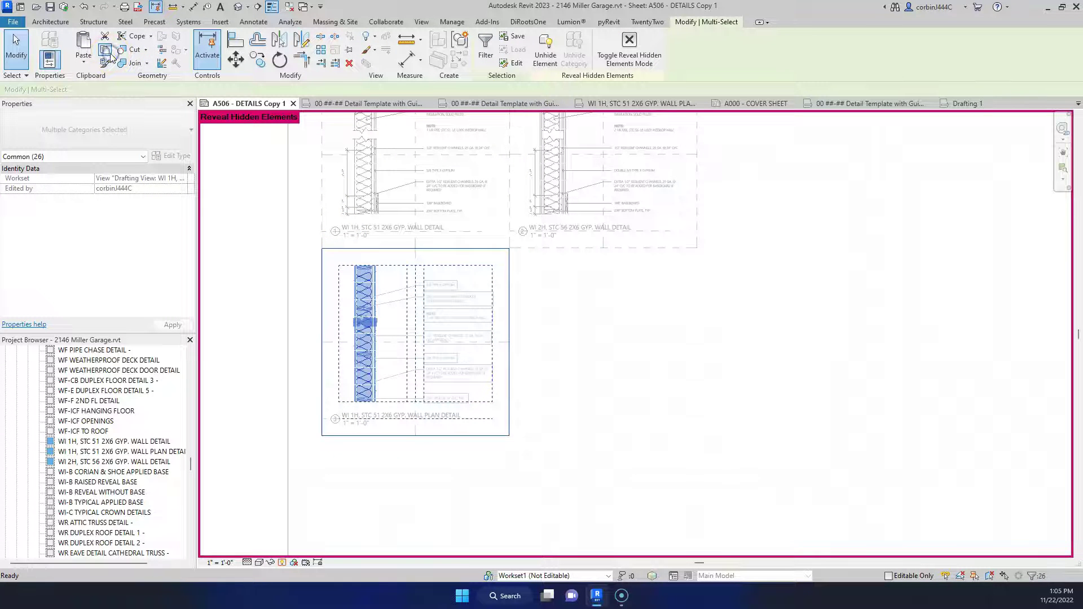
left_click(965, 104)
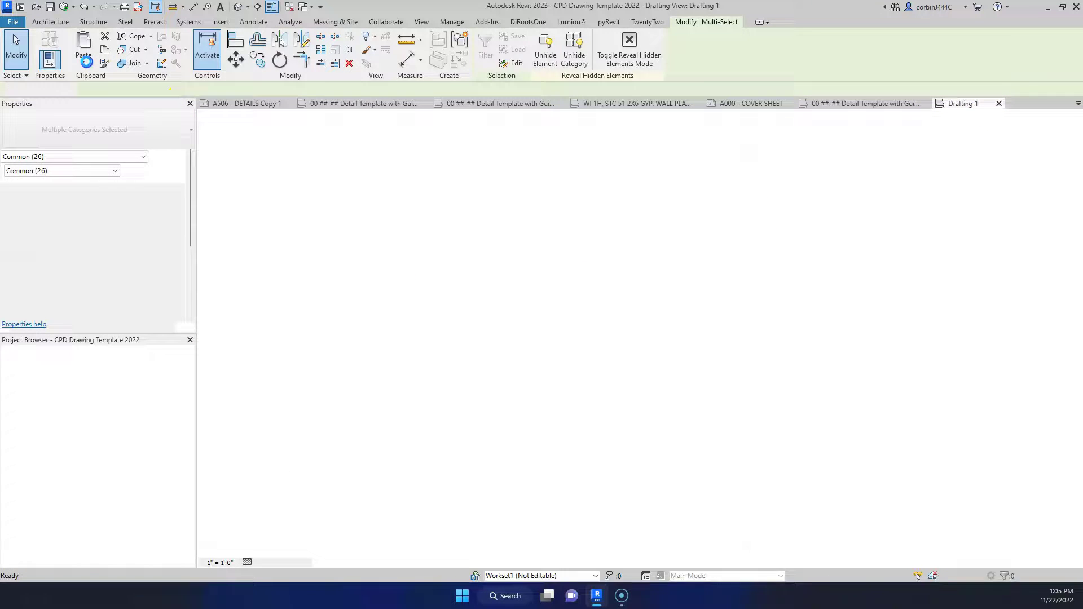
- Paste the wall plan detail from the clipboard into Drafting 1 and place it
left_click(686, 21)
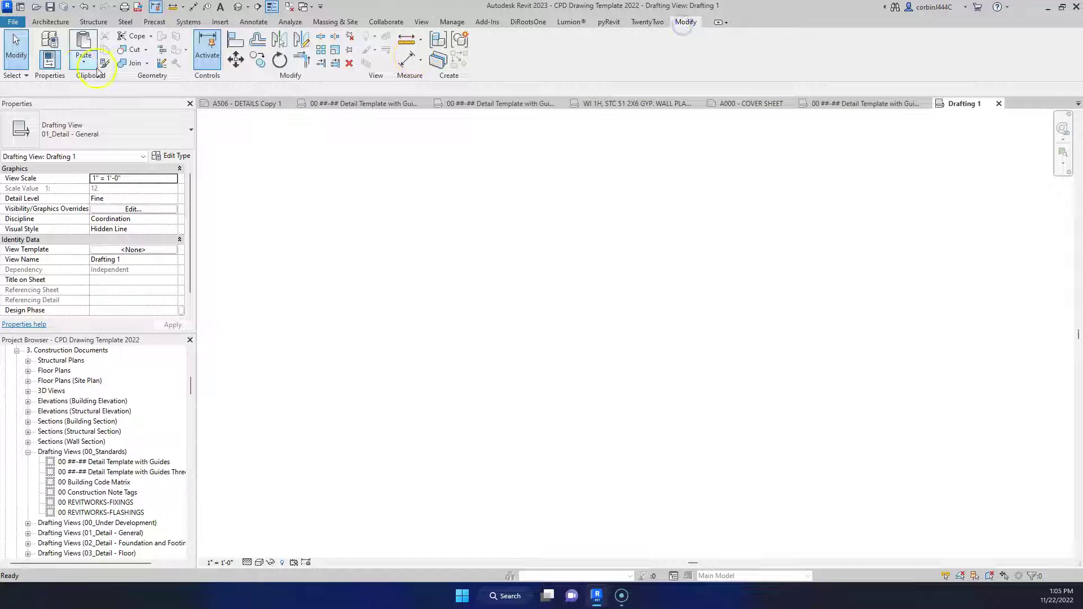
left_click(72, 67)
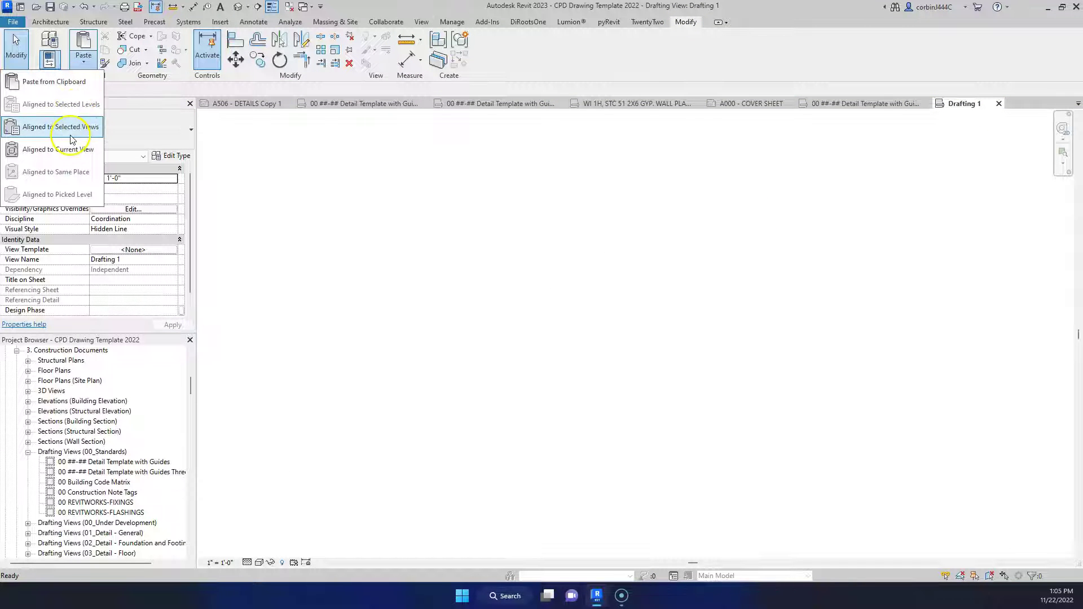
left_click(69, 83)
left_click(571, 436)
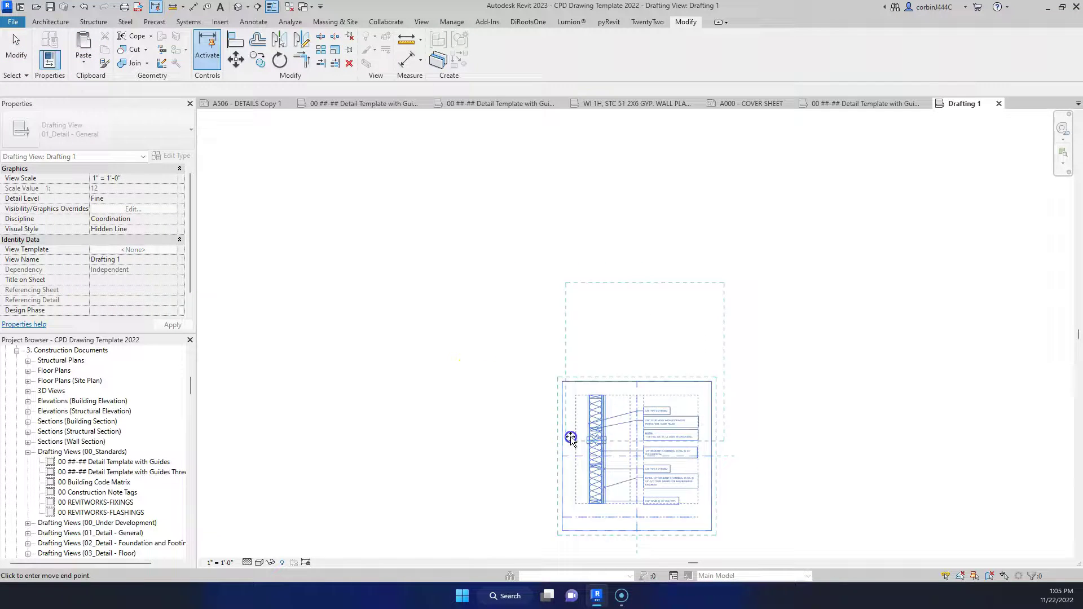
left_click(834, 460)
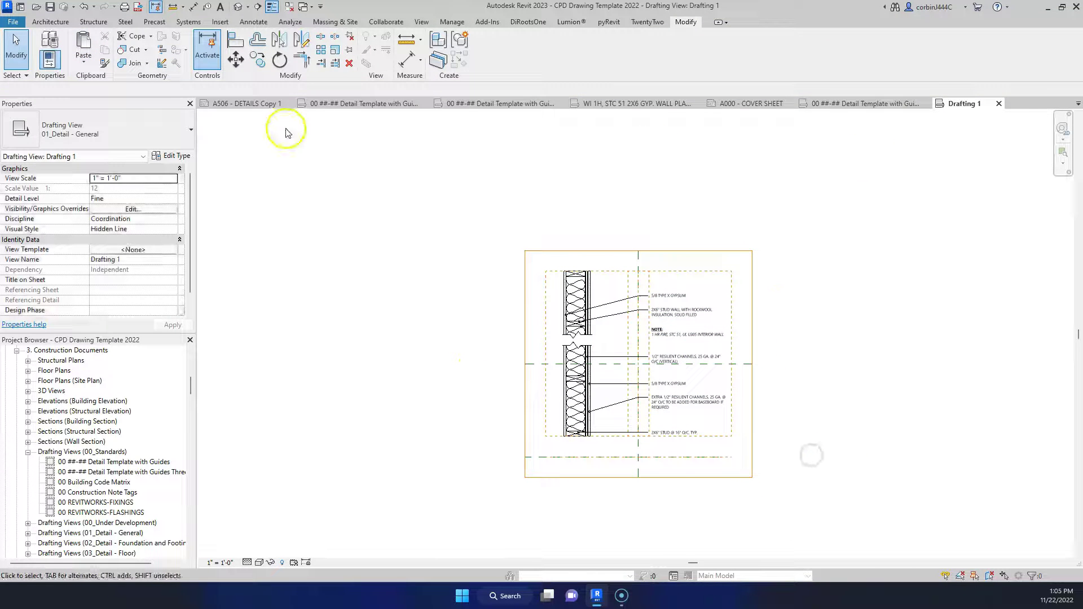
- Copy the original detail's name from A506 and paste it into Drafting 1's Title on Sheet
left_click(263, 104)
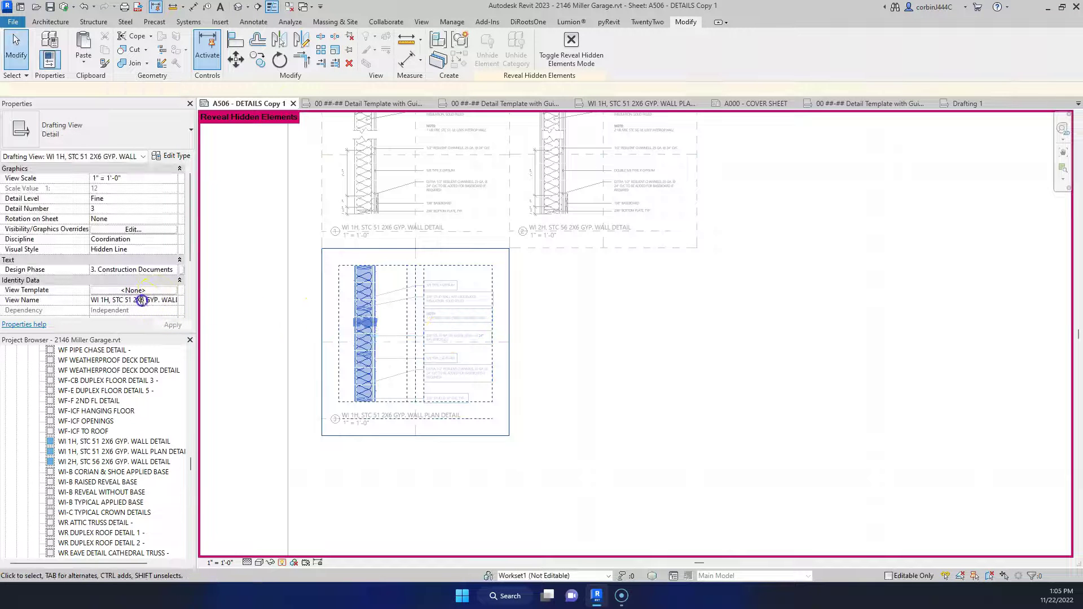
left_click(143, 301)
left_click(971, 104)
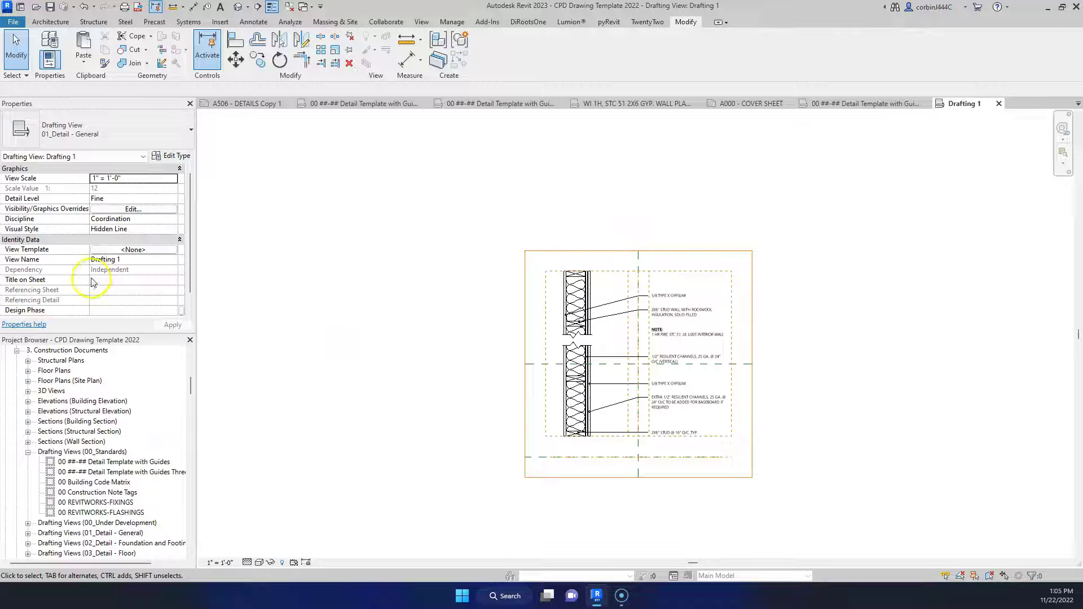
left_click(102, 281)
key("ctrl+v")
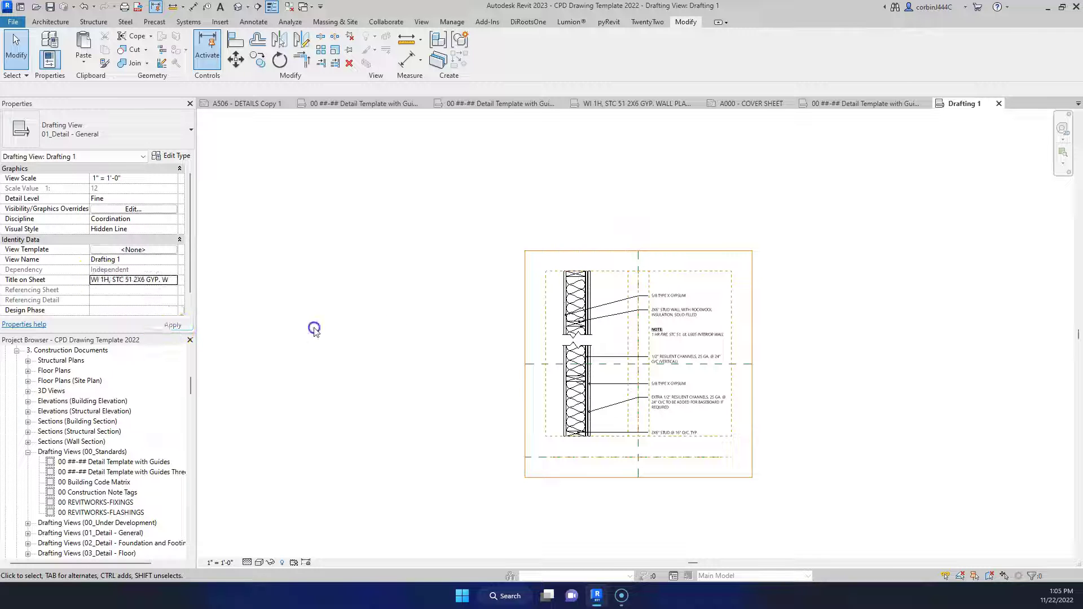
left_click(153, 279)
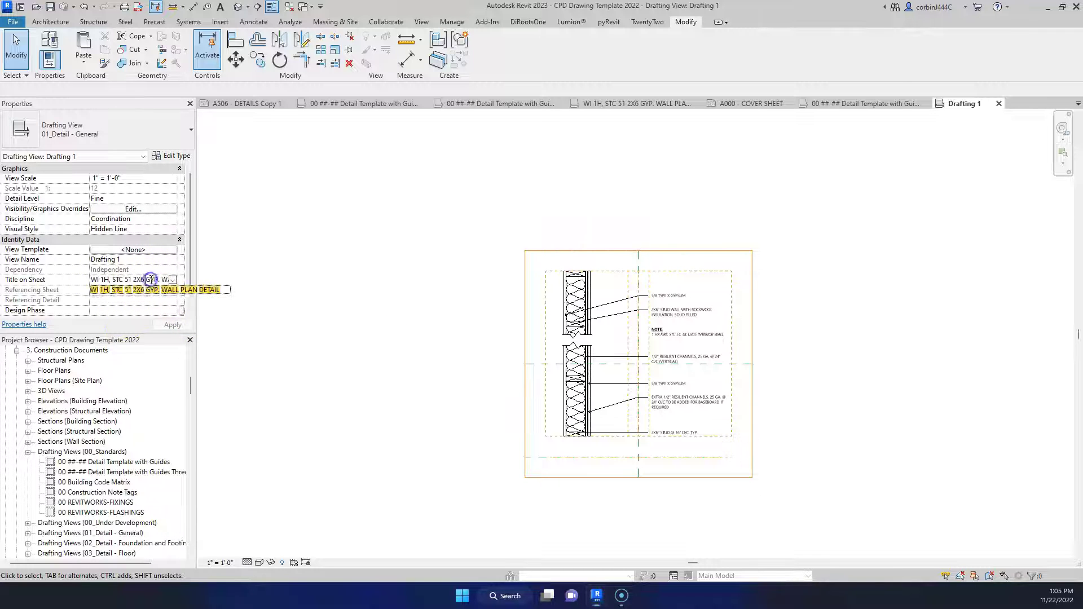
left_click(154, 268)
- Rename the view to 'WI 1H, STC 51 2X6 GYP. WALL PLAN DETAIL' and clear Title on Sheet
left_click(152, 259)
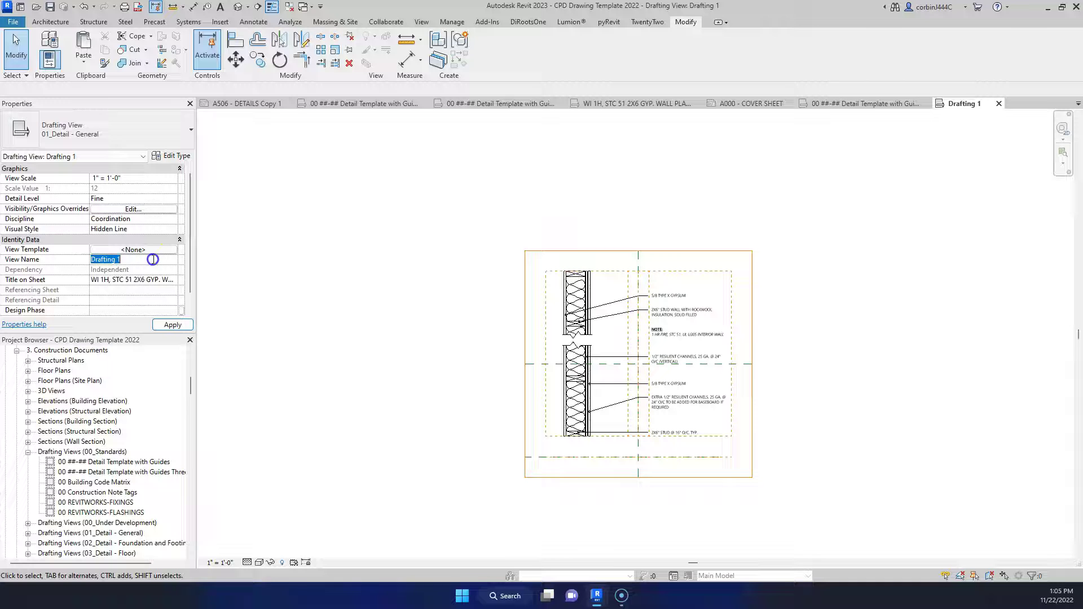
key("Return")
left_click(165, 280)
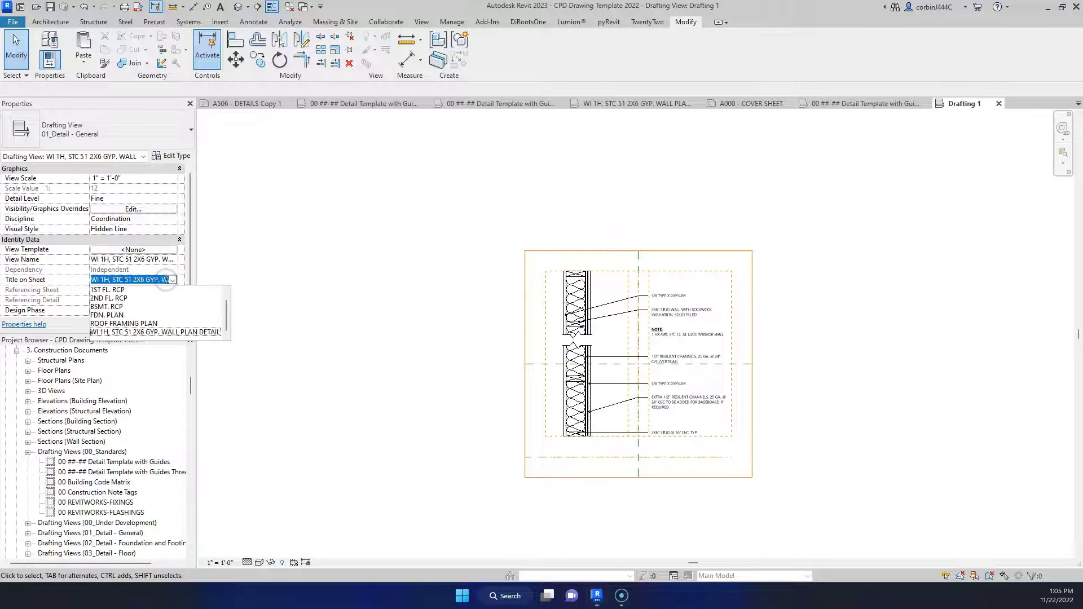
key("Delete")
left_click(326, 278)
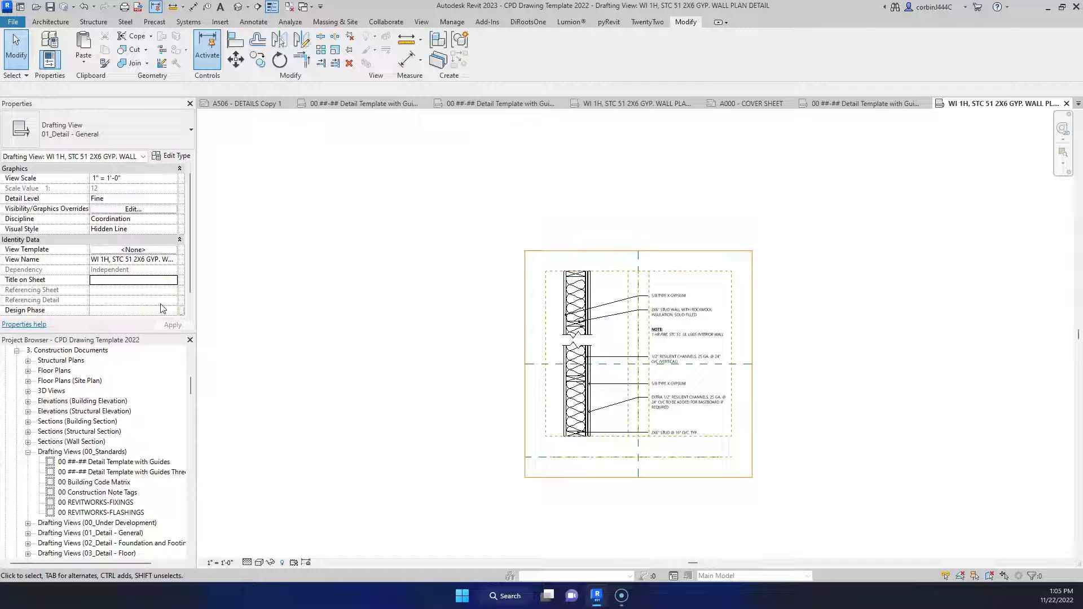
- Change the drafting view type to 04_Detail - Walls
scroll(105, 405, "down", 2)
scroll(95, 422, "up", 2)
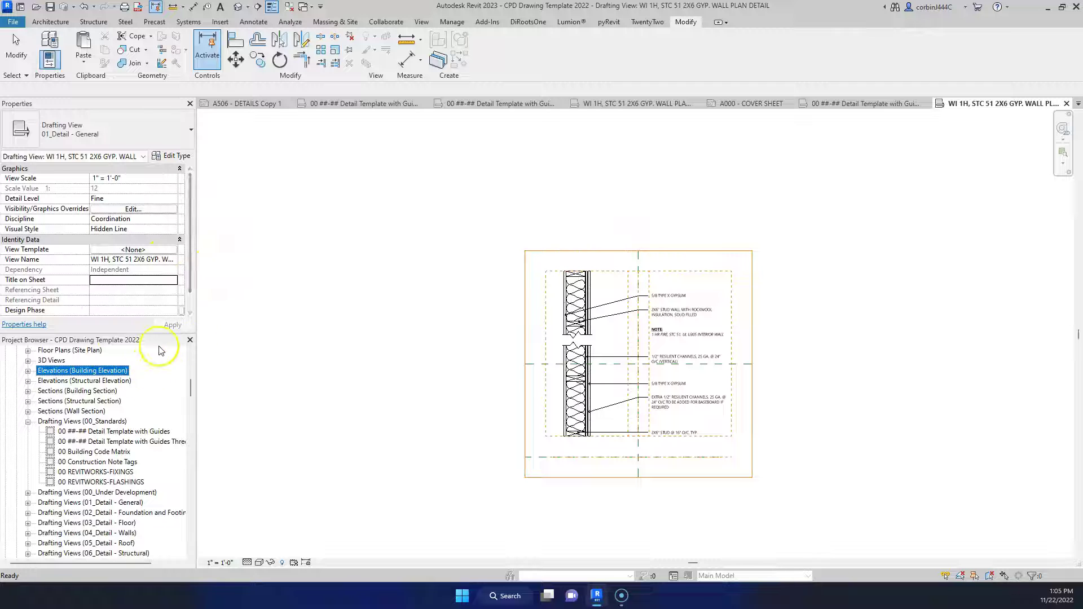
left_click(364, 331)
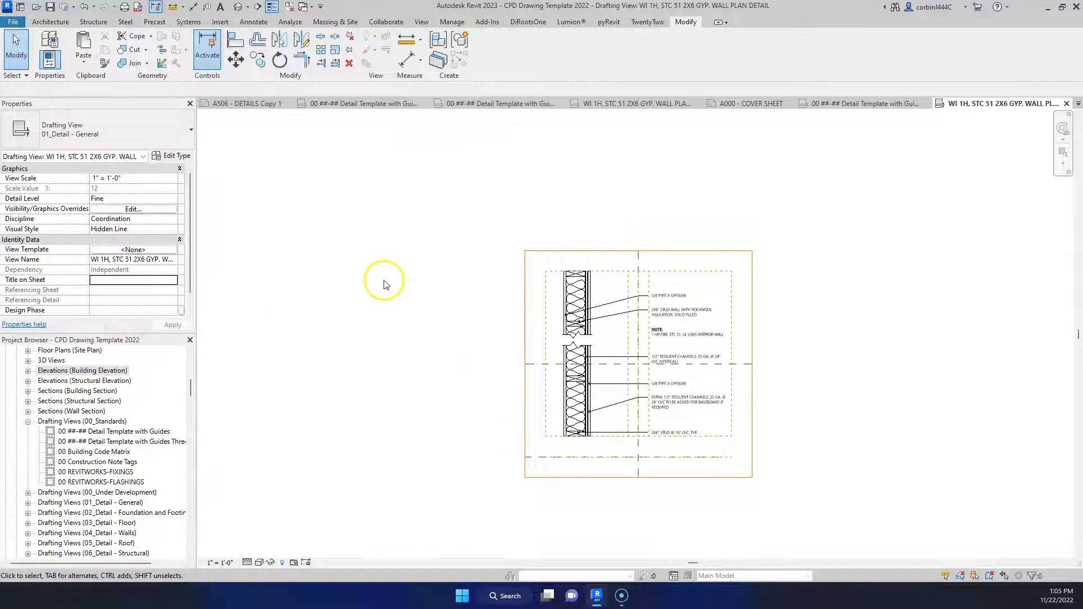
scroll(383, 284, "down", 1)
scroll(106, 290, "down", 1)
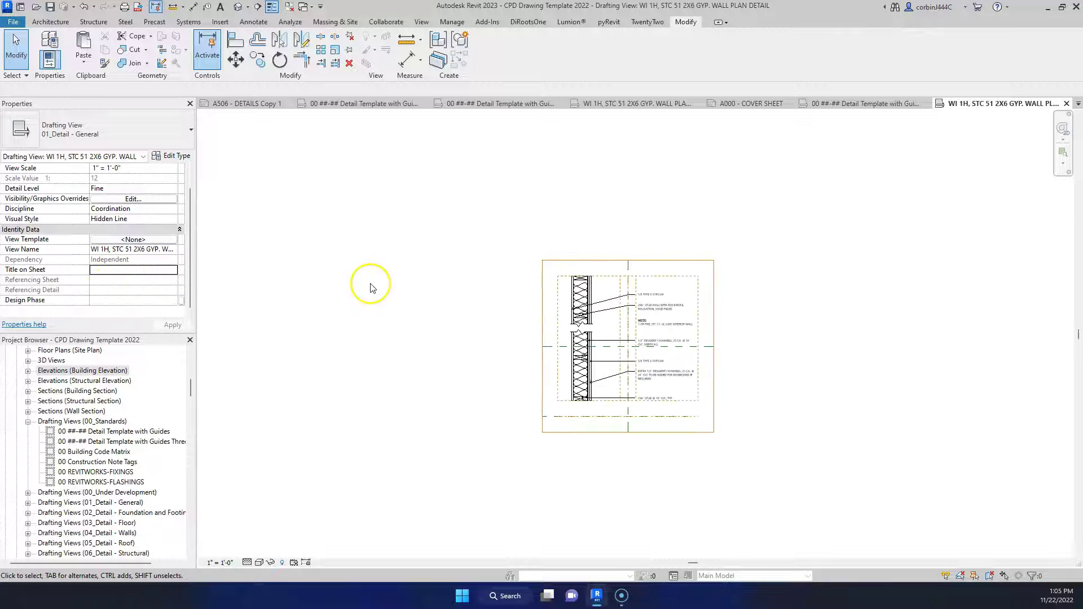
left_click(43, 141)
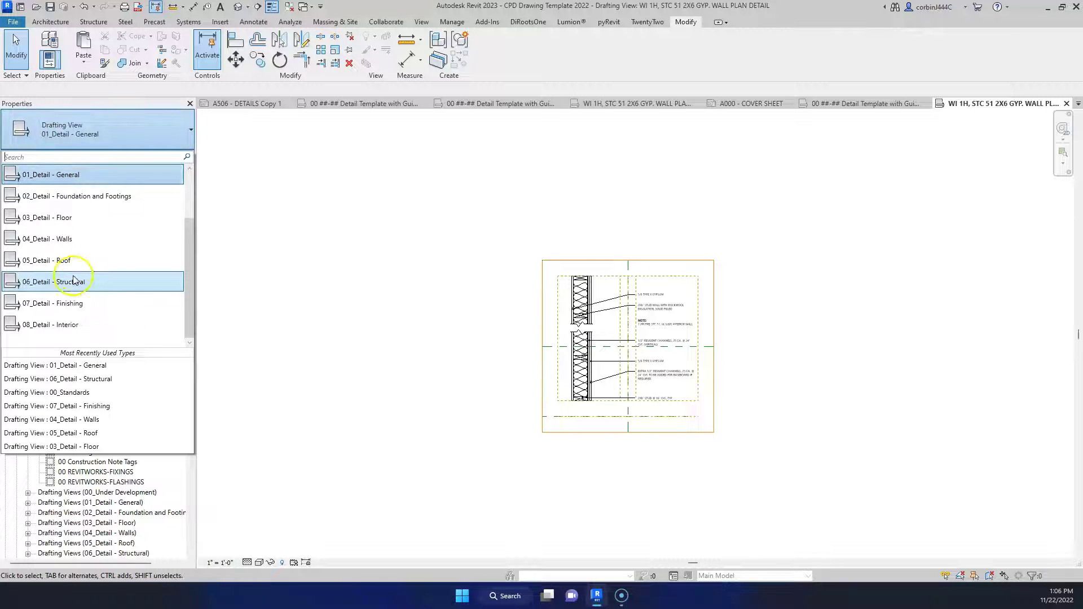
left_click(83, 324)
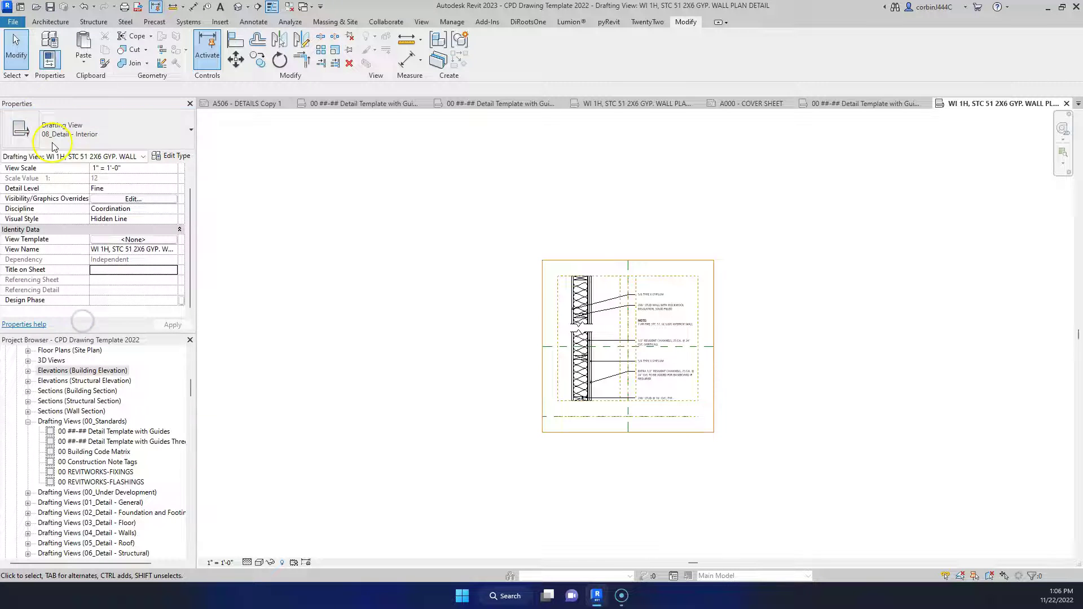
left_click(49, 119)
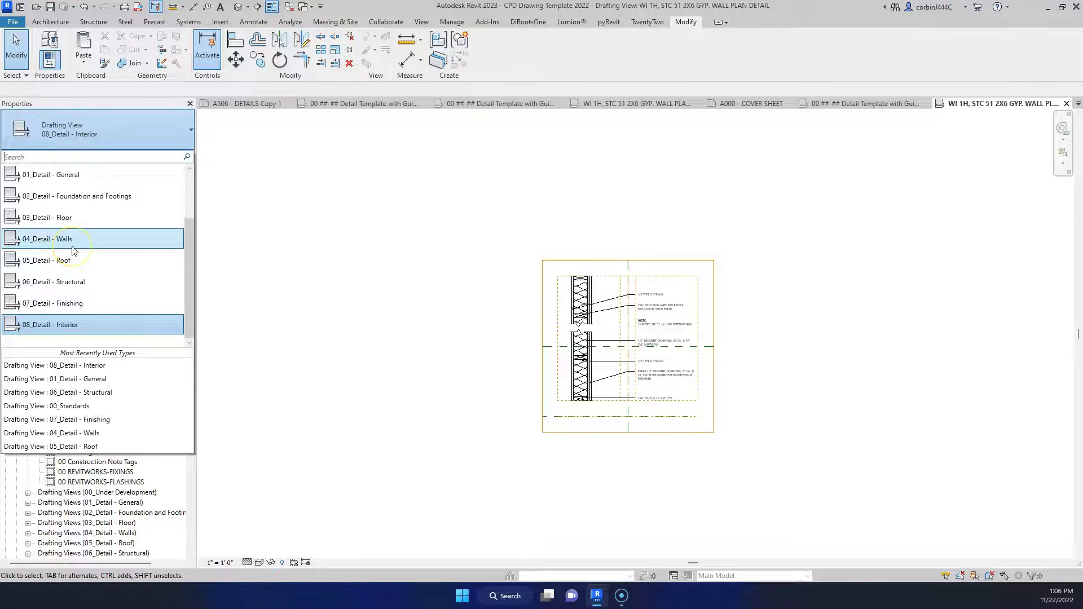
left_click(62, 240)
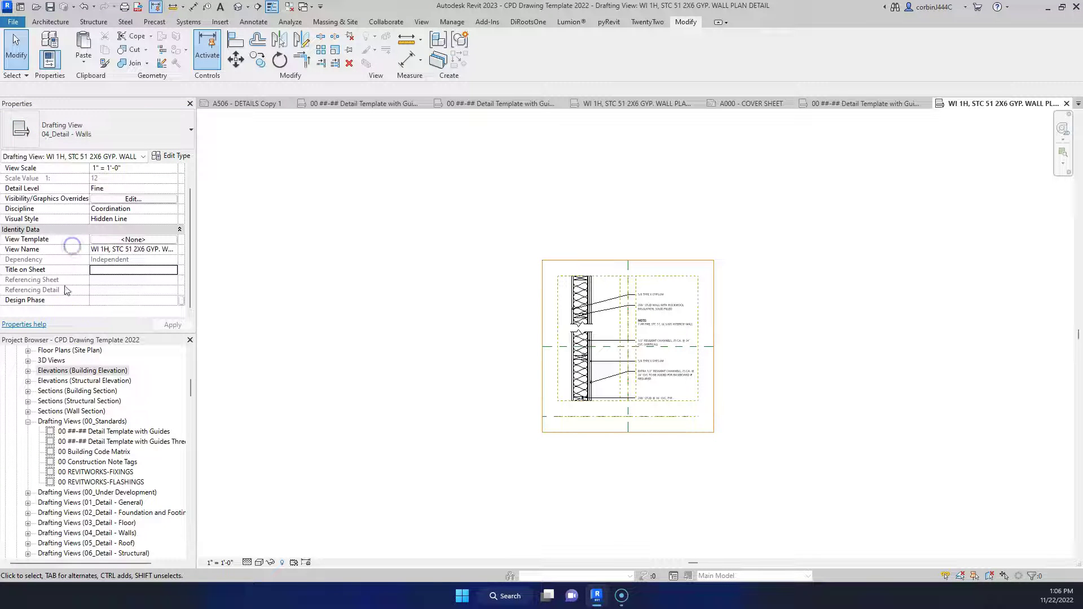
- Set the view's Design Phase to 3. Construction Documents and apply
left_click(859, 104)
left_click(975, 104)
scroll(64, 417, "down", 2)
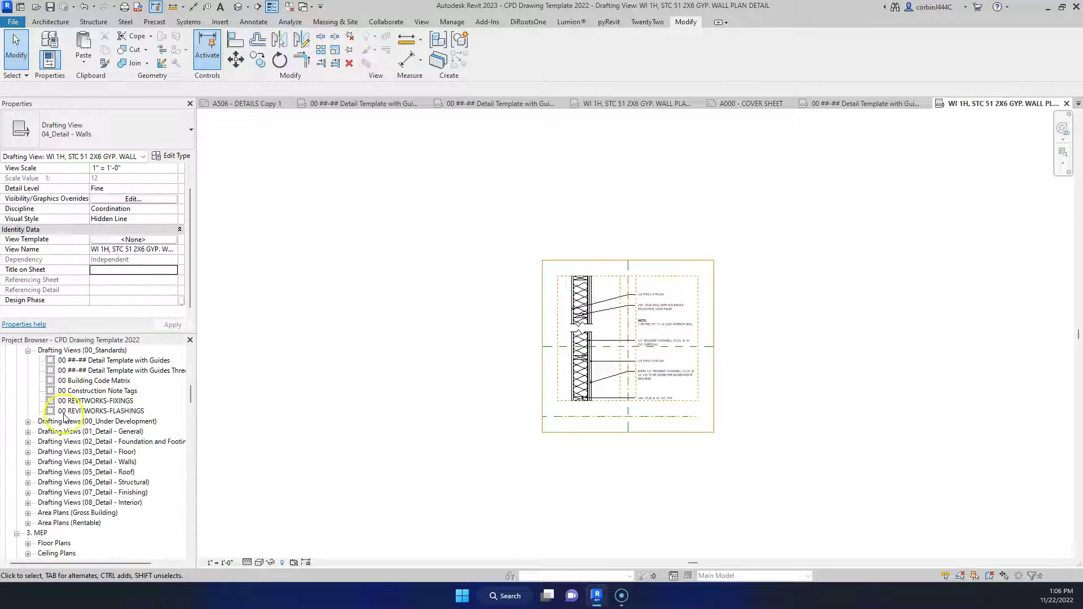
scroll(135, 276, "up", 1)
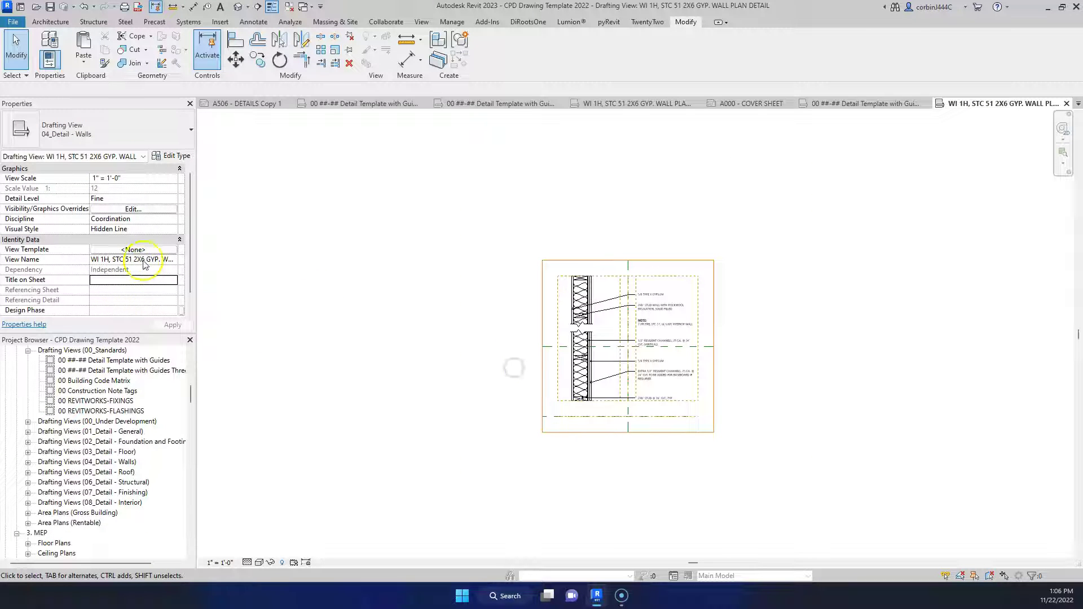
scroll(148, 248, "down", 1)
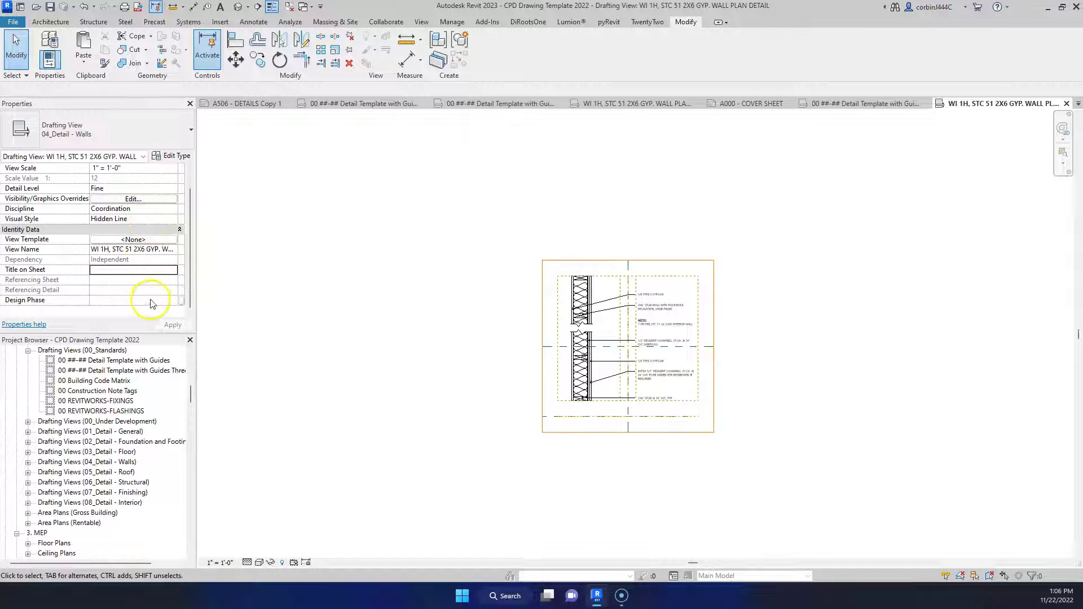
left_click(169, 301)
left_click(173, 300)
left_click(145, 322)
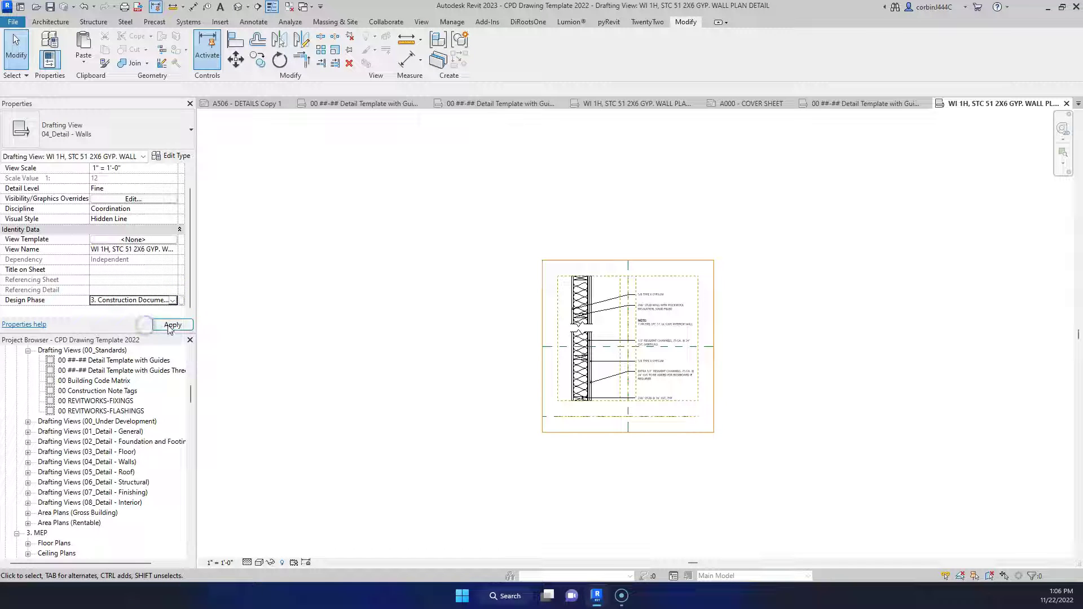
scroll(62, 480, "down", 5)
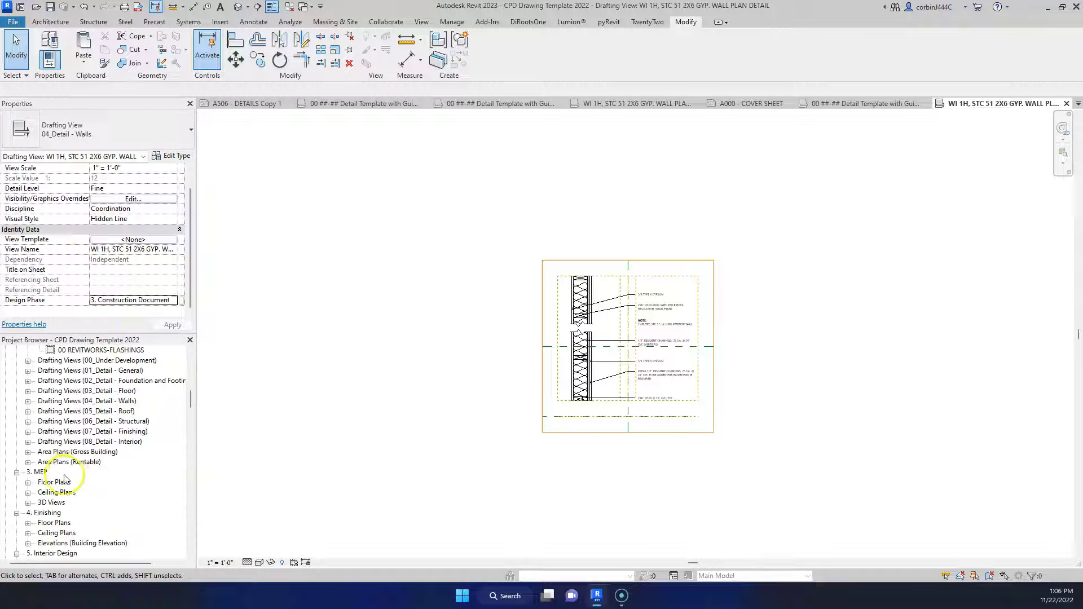
scroll(62, 481, "up", 1)
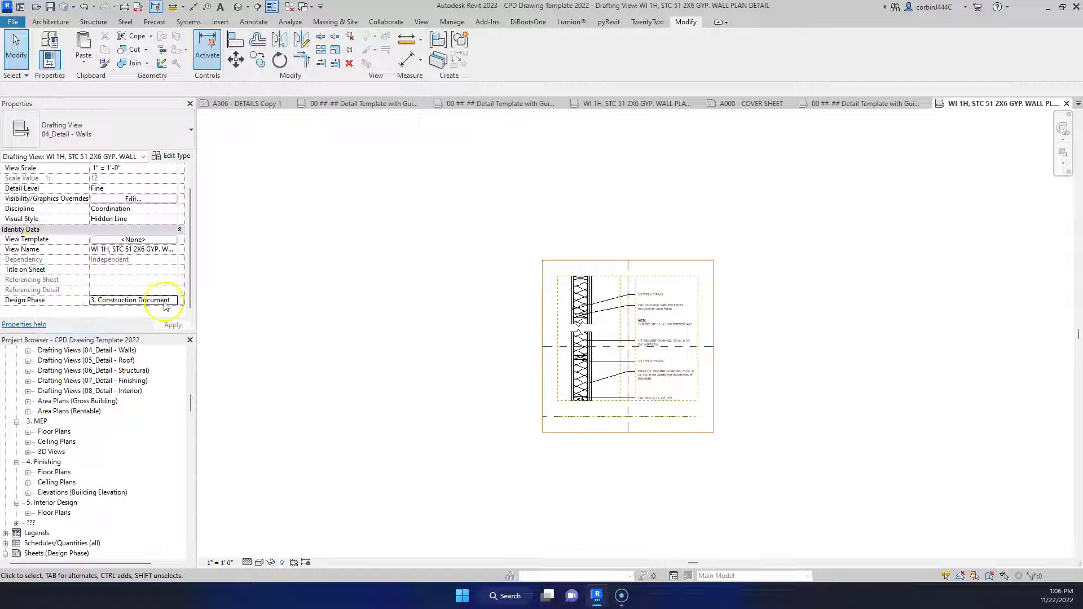
- Open the 'WI 1H, STC 51 2X6 GYP. WALL DETAIL' view from the ??? group in the browser
left_click(16, 524)
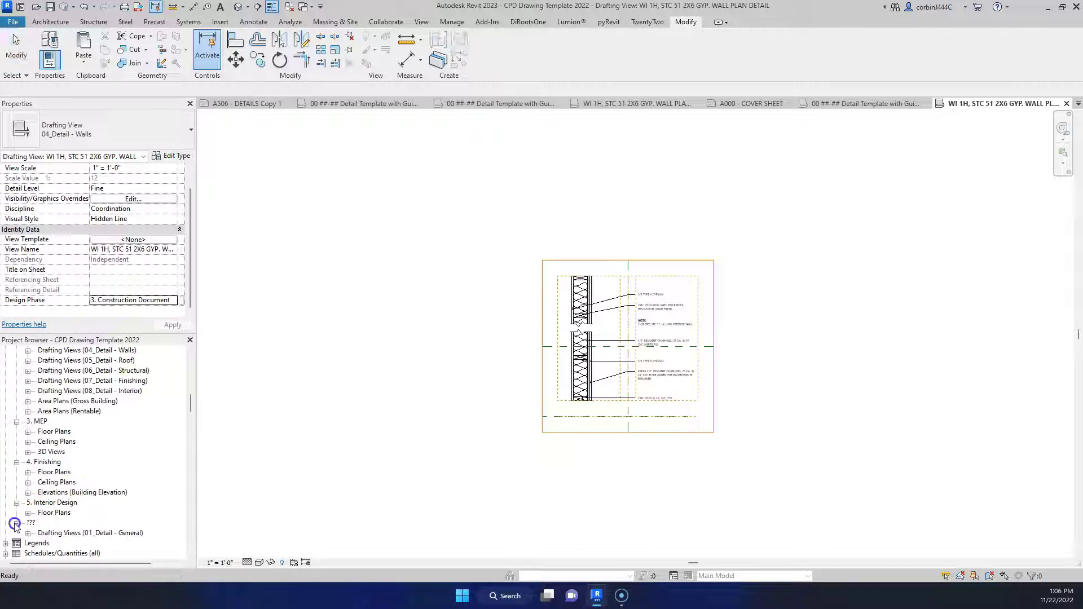
double_click(35, 530)
scroll(56, 519, "down", 1)
double_click(64, 513)
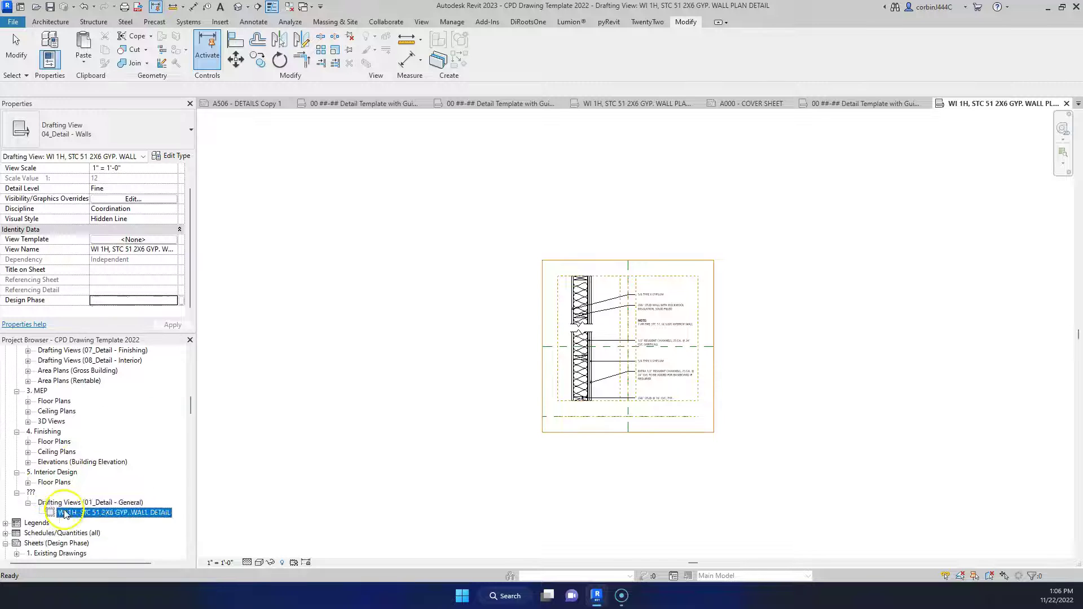
- Set its Design Phase to 3. Construction Documents and type to 04_Detail - Walls, then close it
left_click(157, 305)
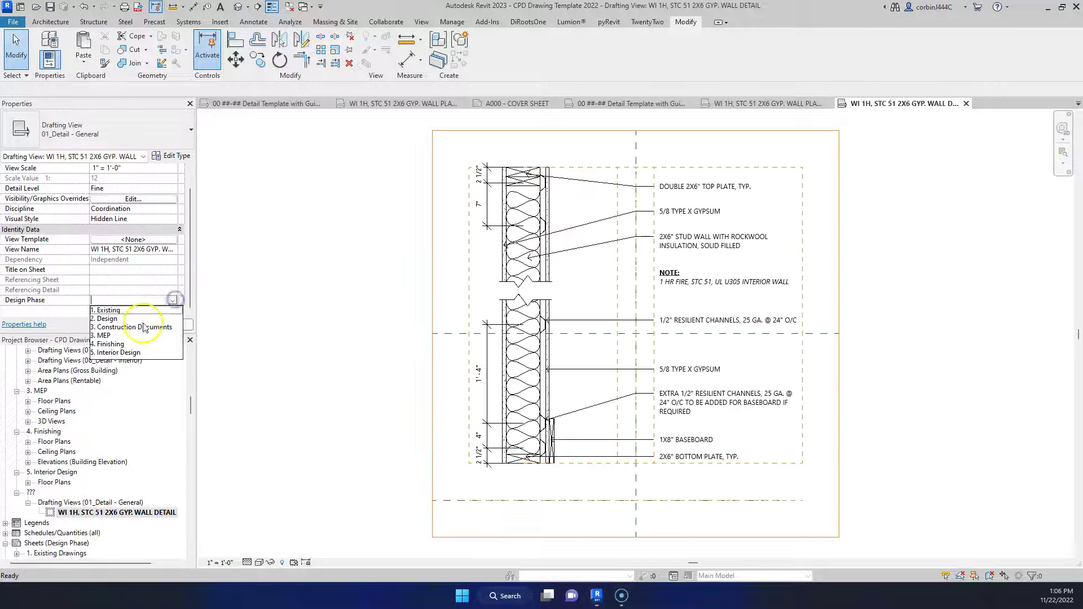
left_click(138, 329)
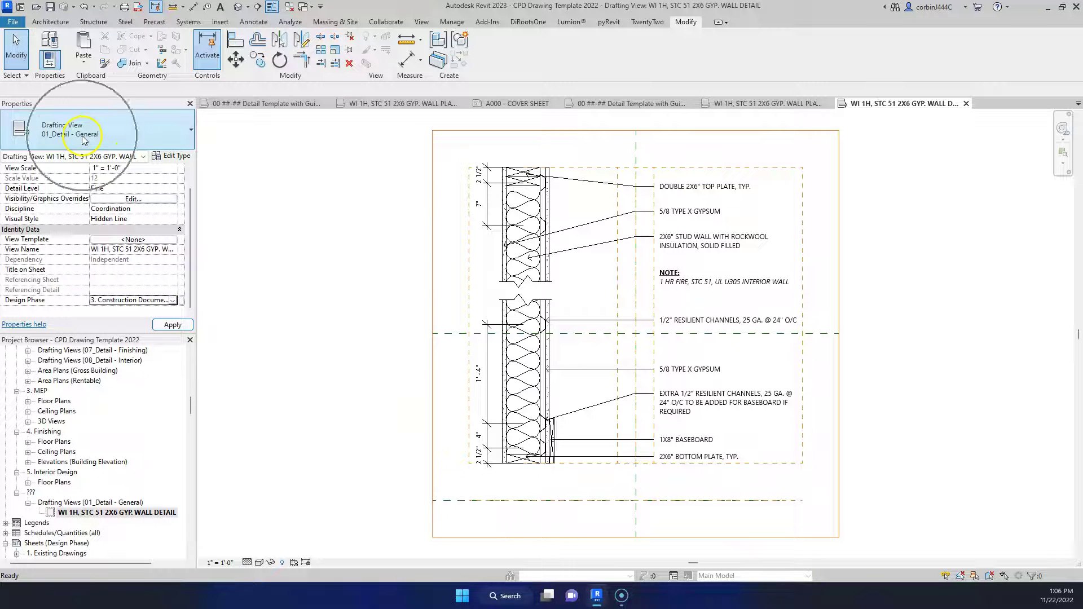
left_click(84, 133)
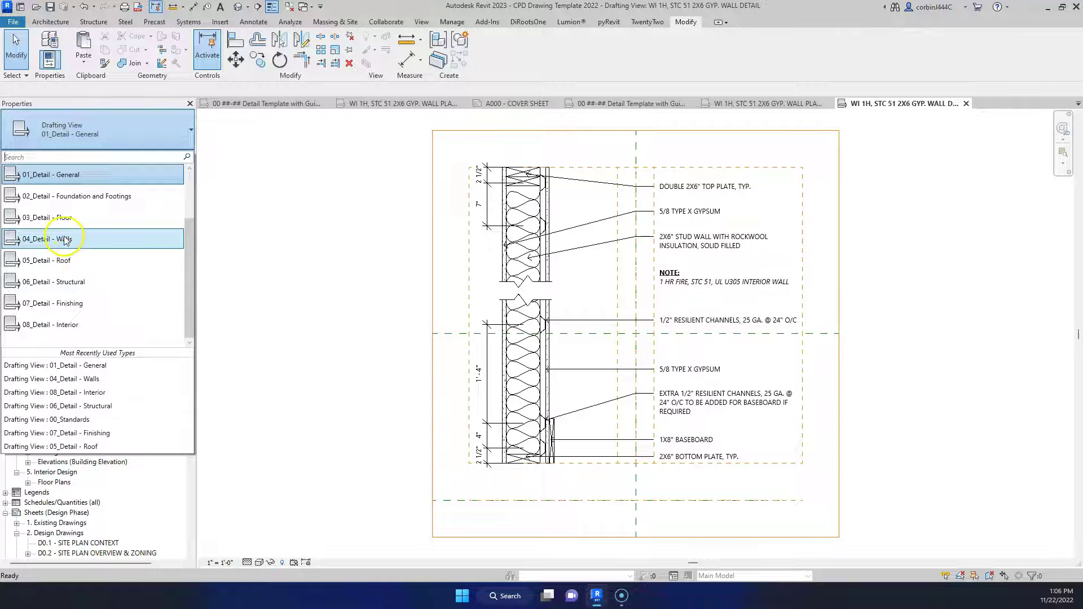
left_click(64, 237)
scroll(90, 451, "up", 10)
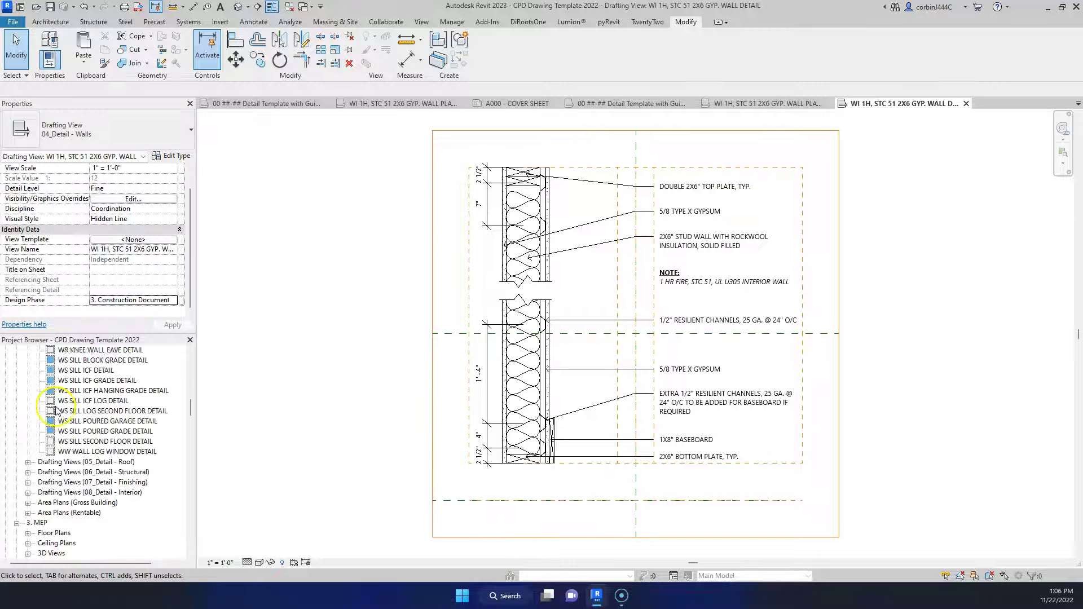
double_click(91, 458)
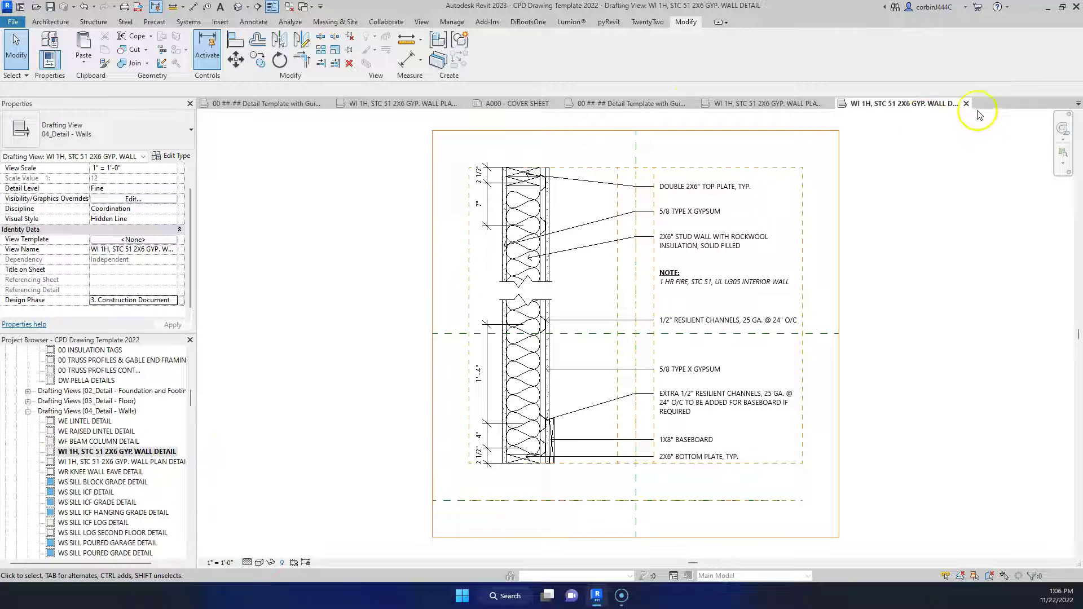
left_click(966, 103)
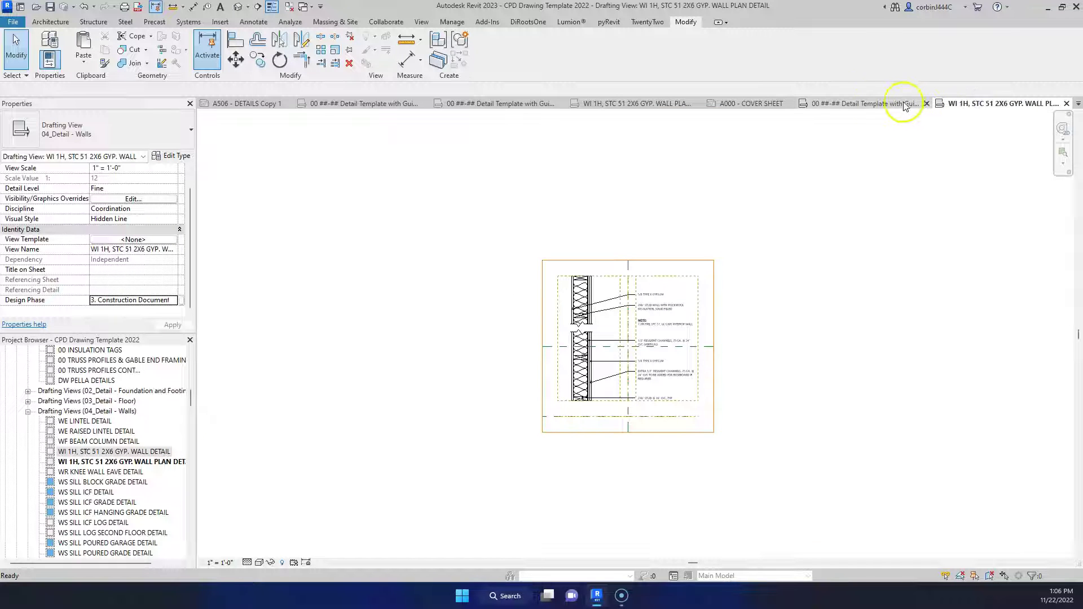